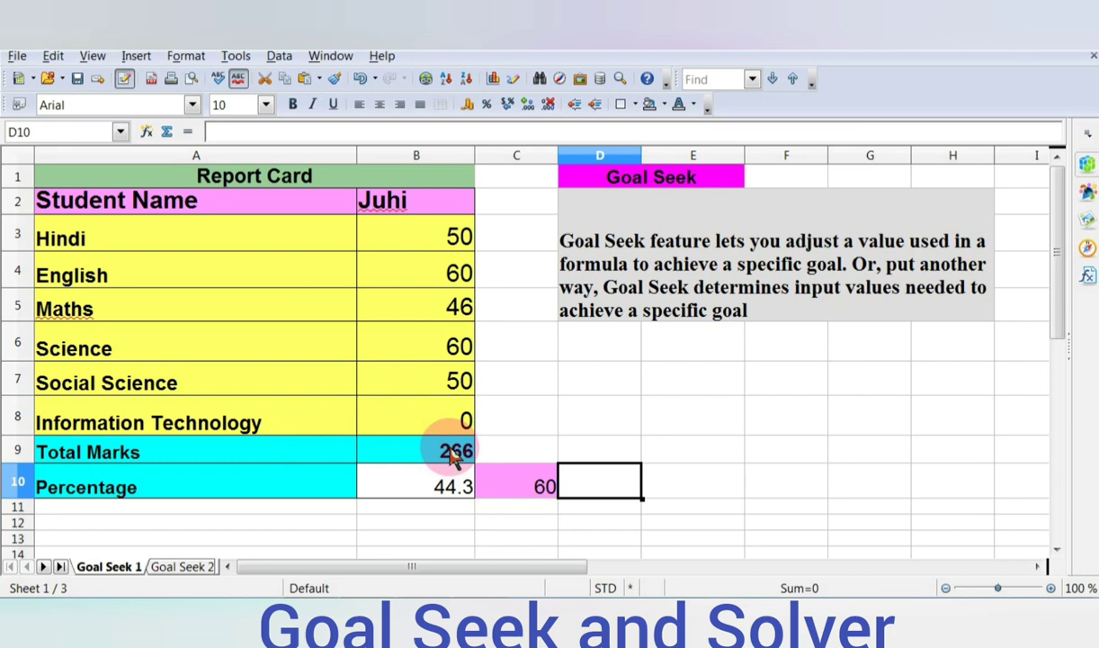
Review the Total Marks and Percentage formulas without changing them
double_click(453, 456)
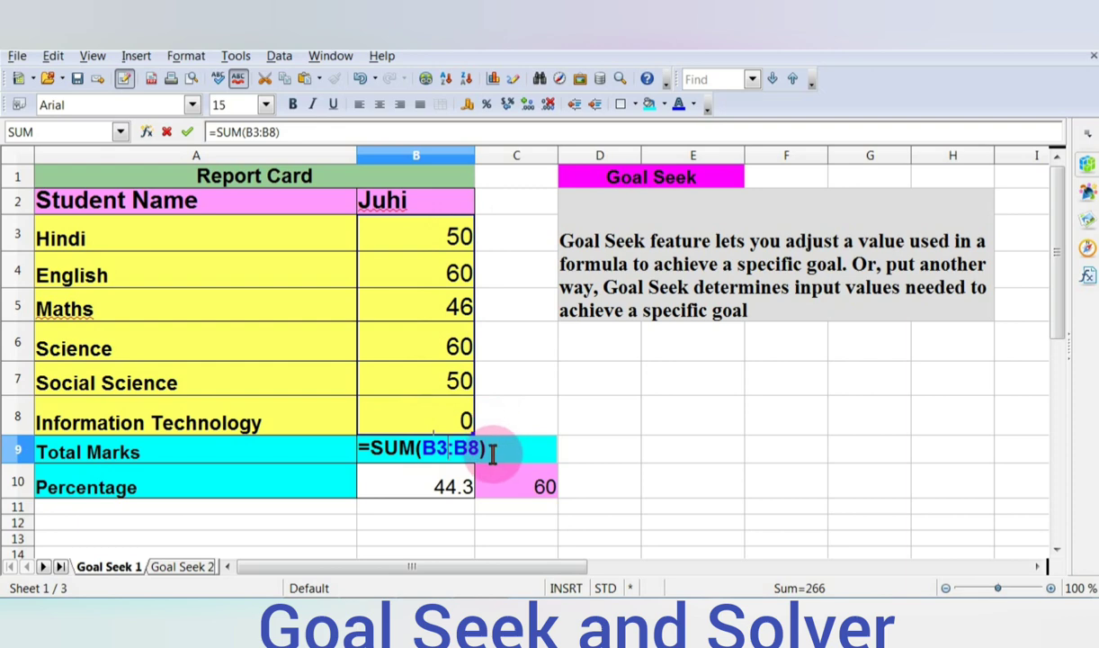
key(Return)
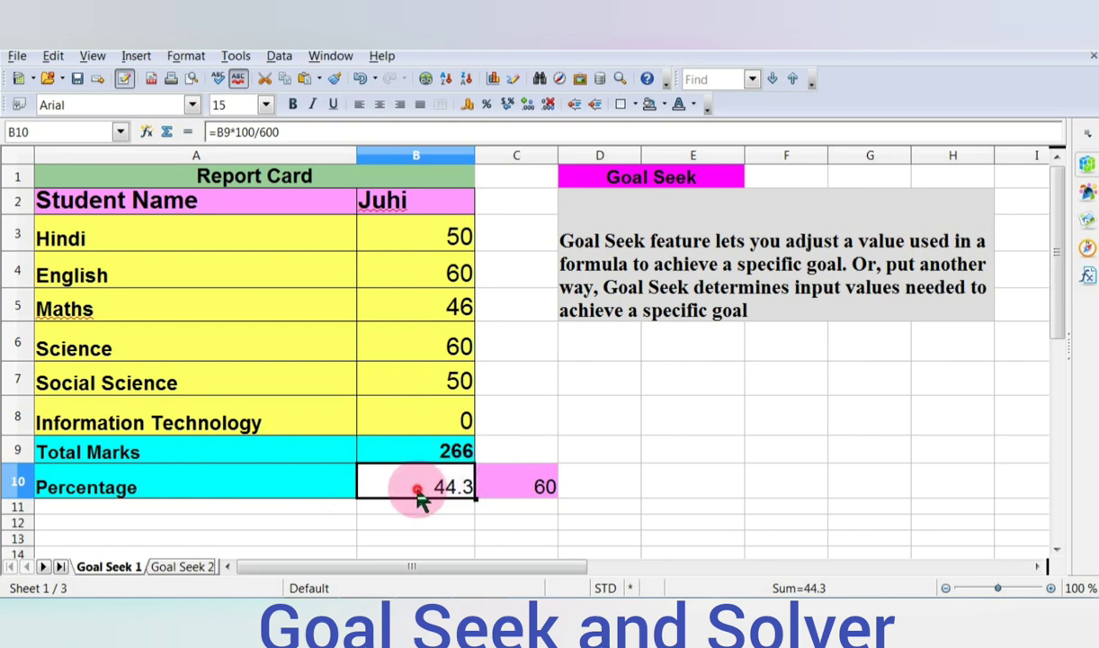
double_click(417, 486)
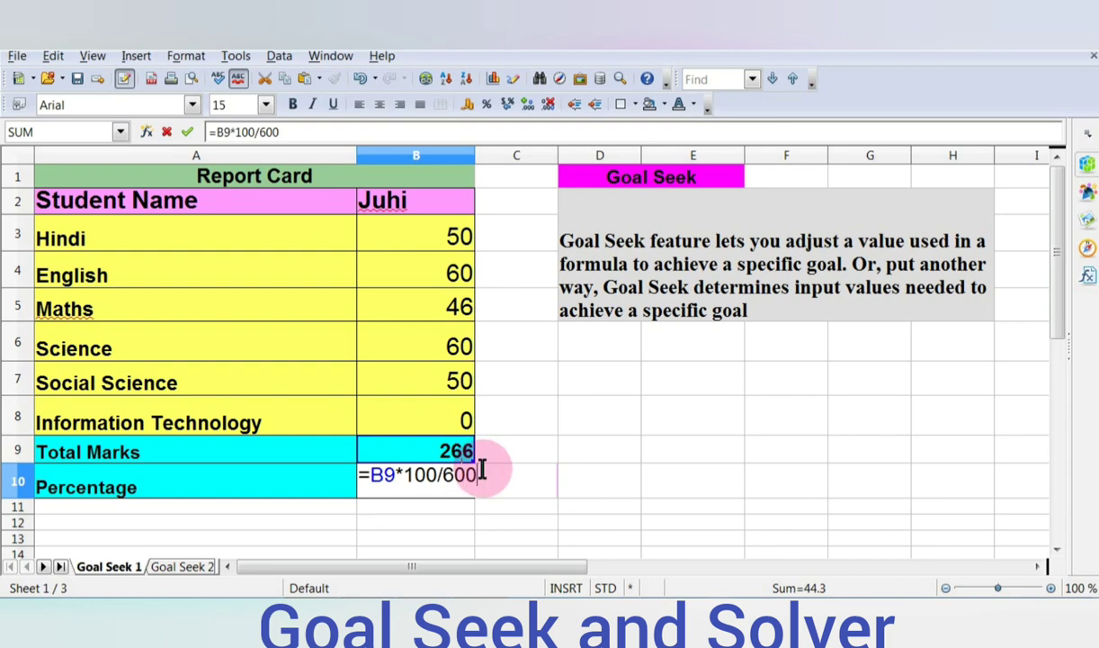
key(Return)
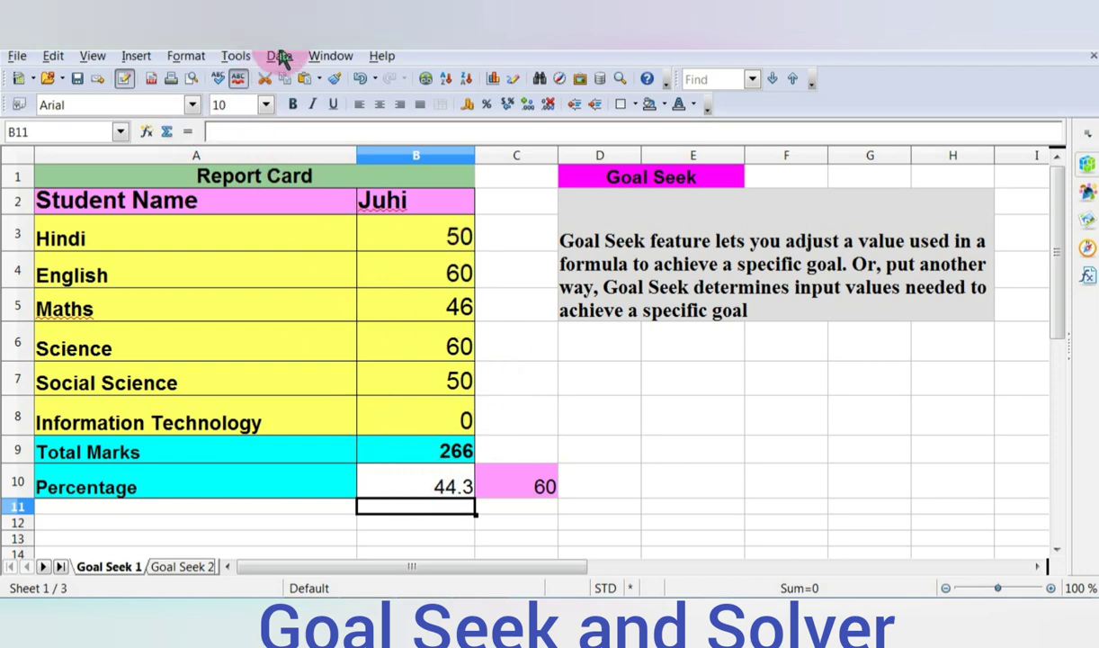
Run Goal Seek targeting 60 in Percentage B10 by varying Information Technology marks B8
click(242, 56)
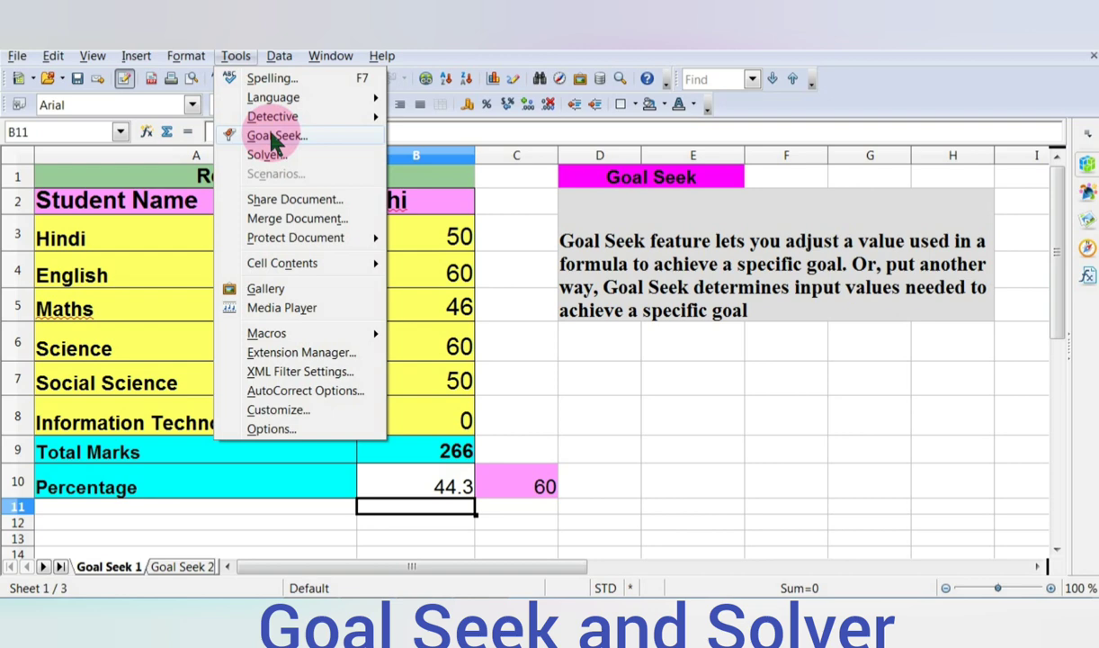
click(274, 137)
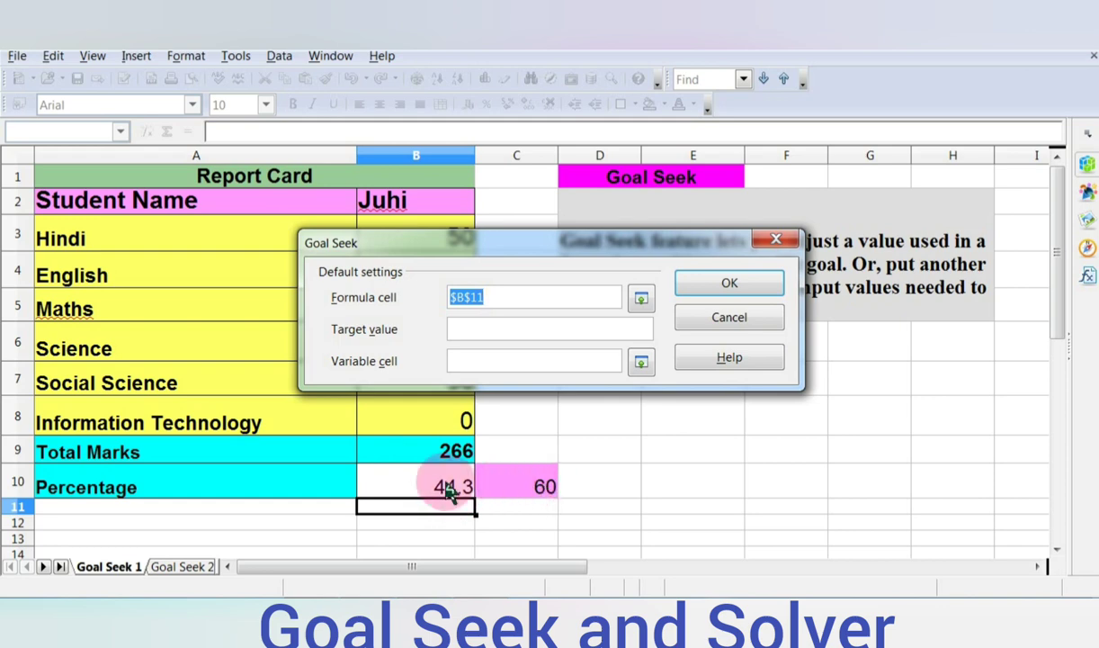
click(447, 486)
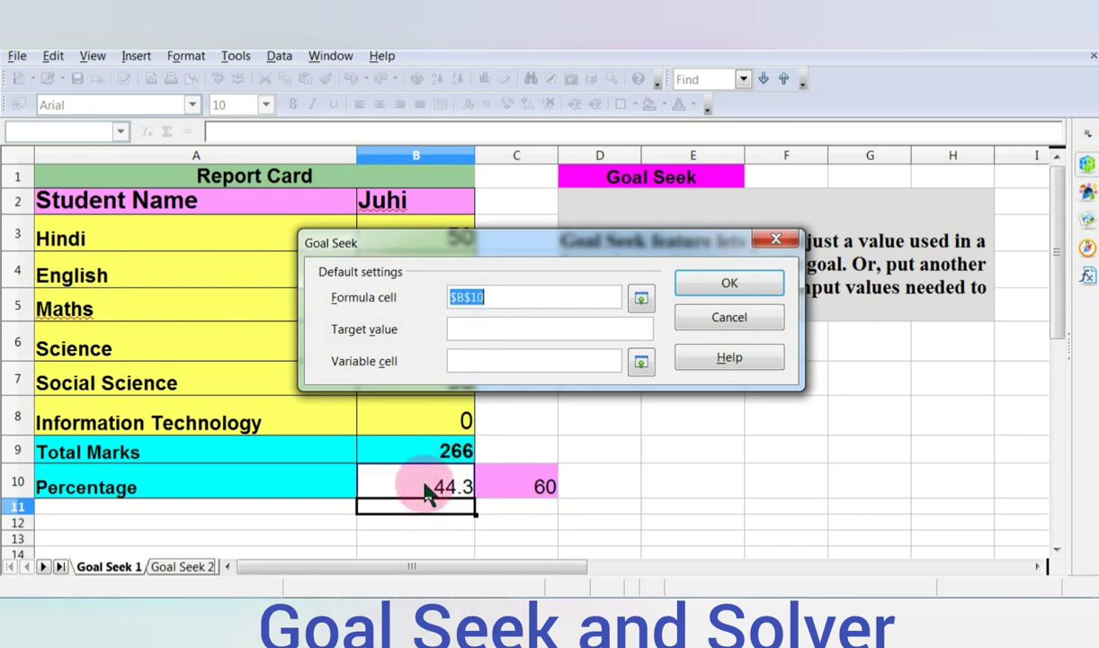
click(488, 332)
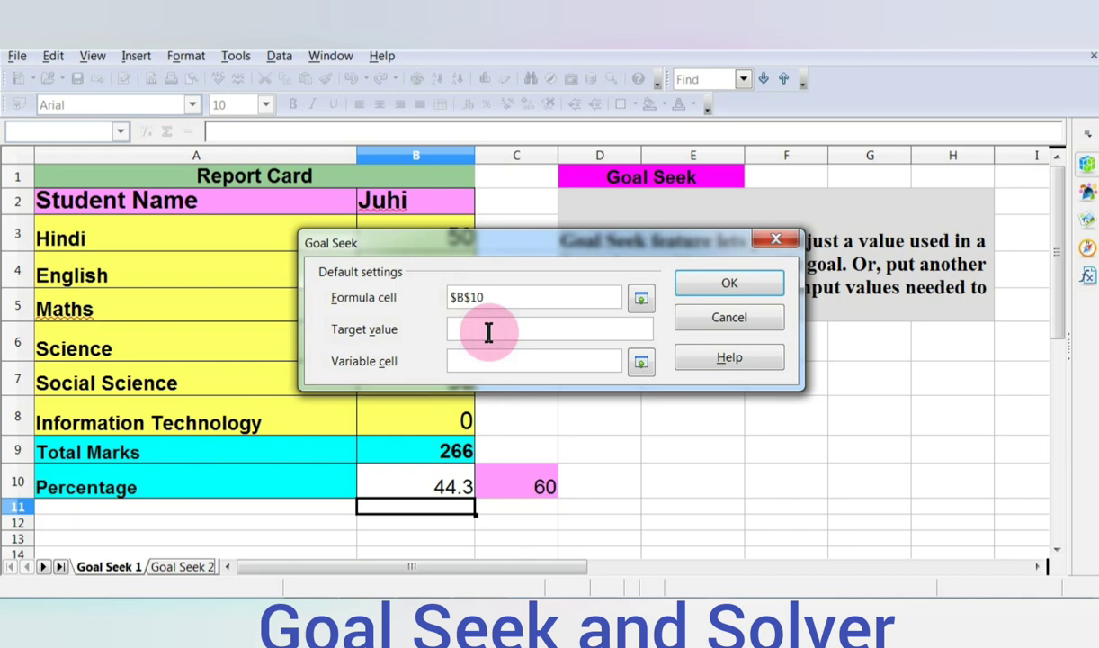
text(60)
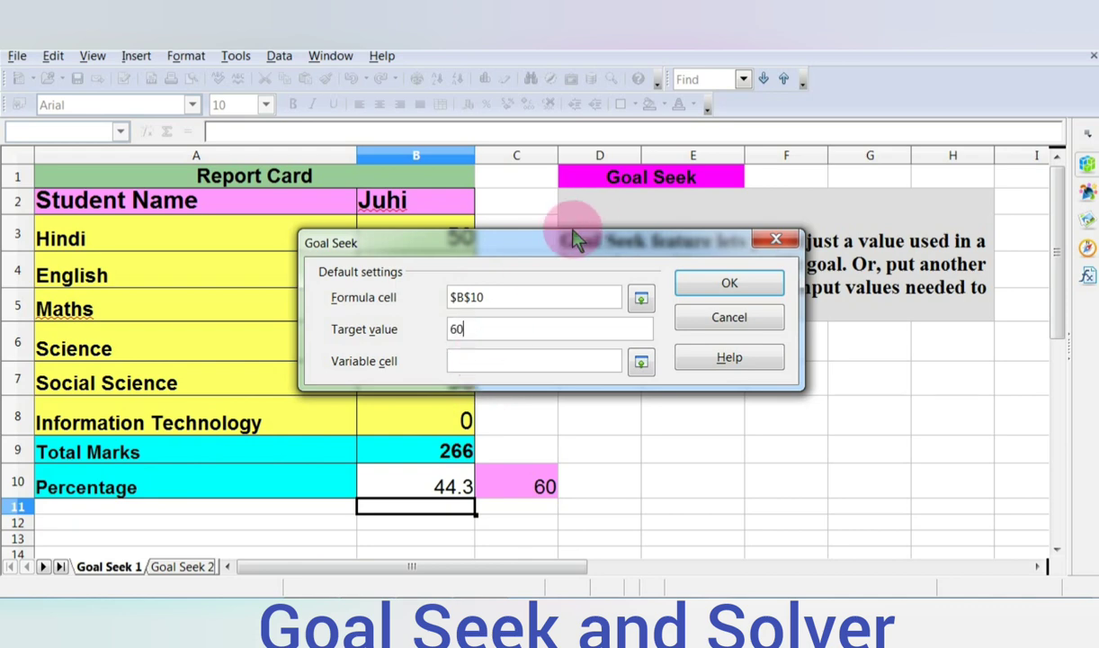
drag(573, 247, 766, 229)
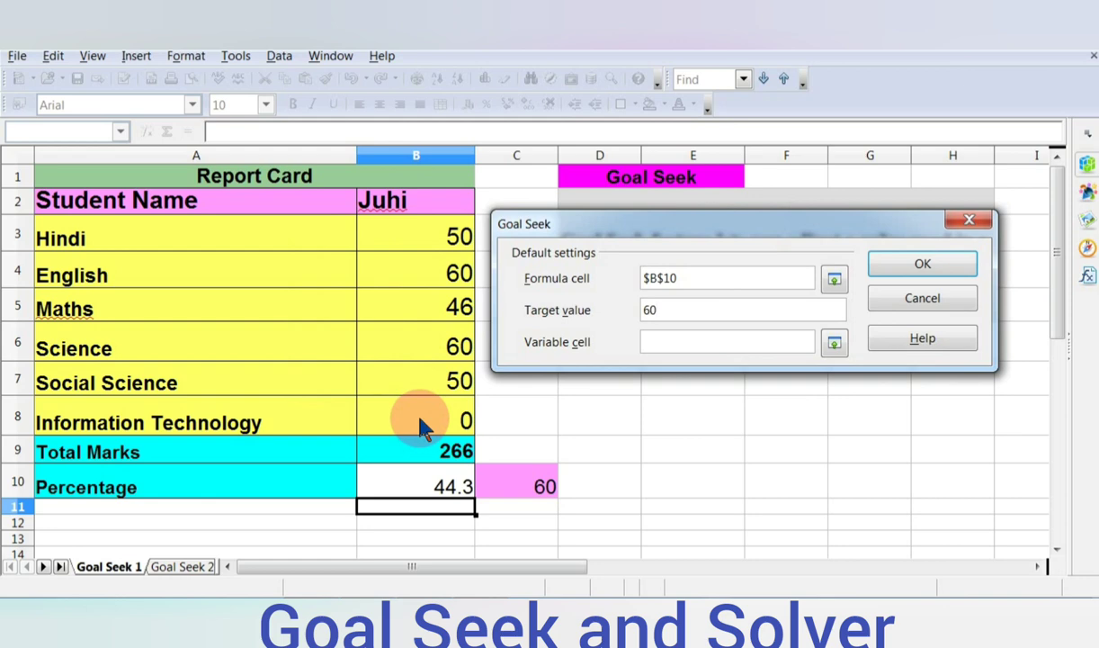
click(682, 339)
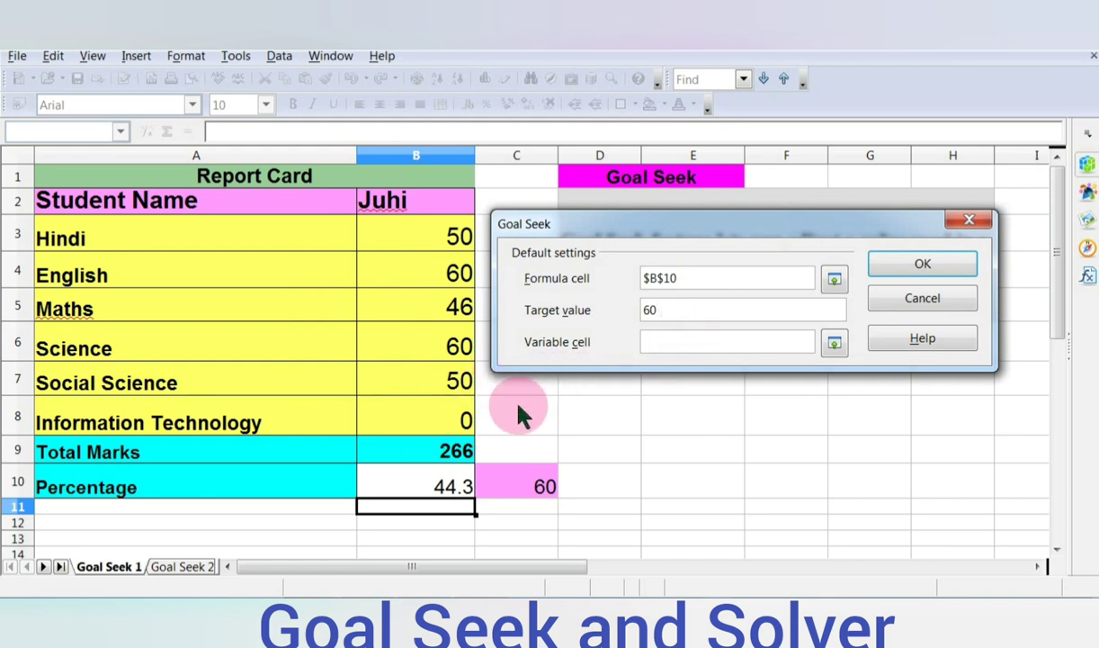
click(416, 423)
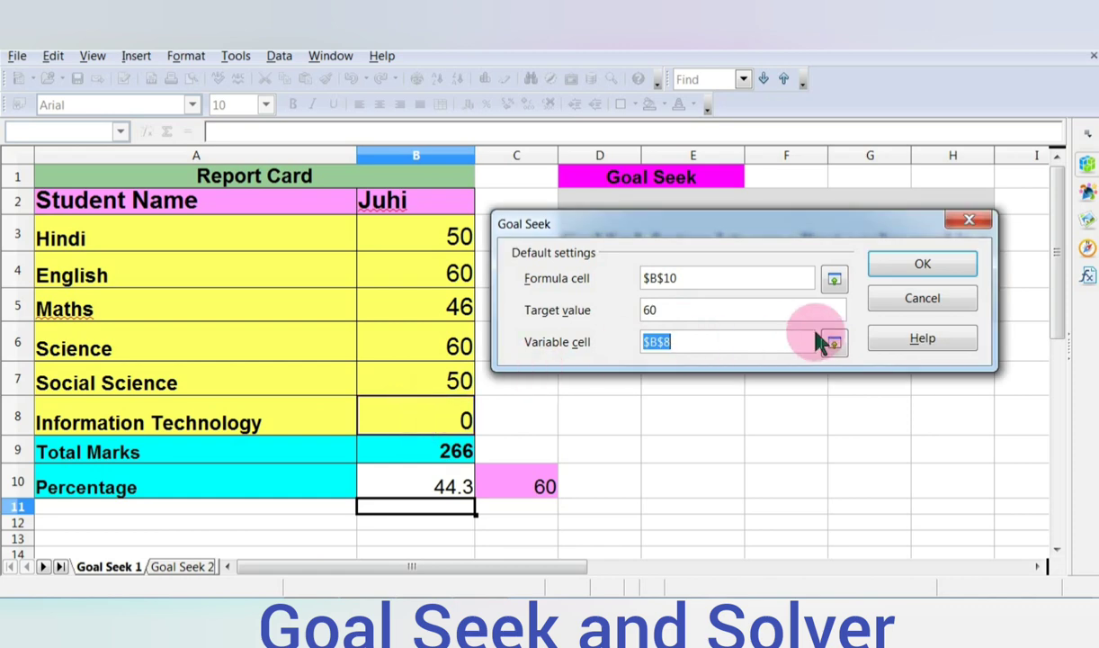
click(920, 268)
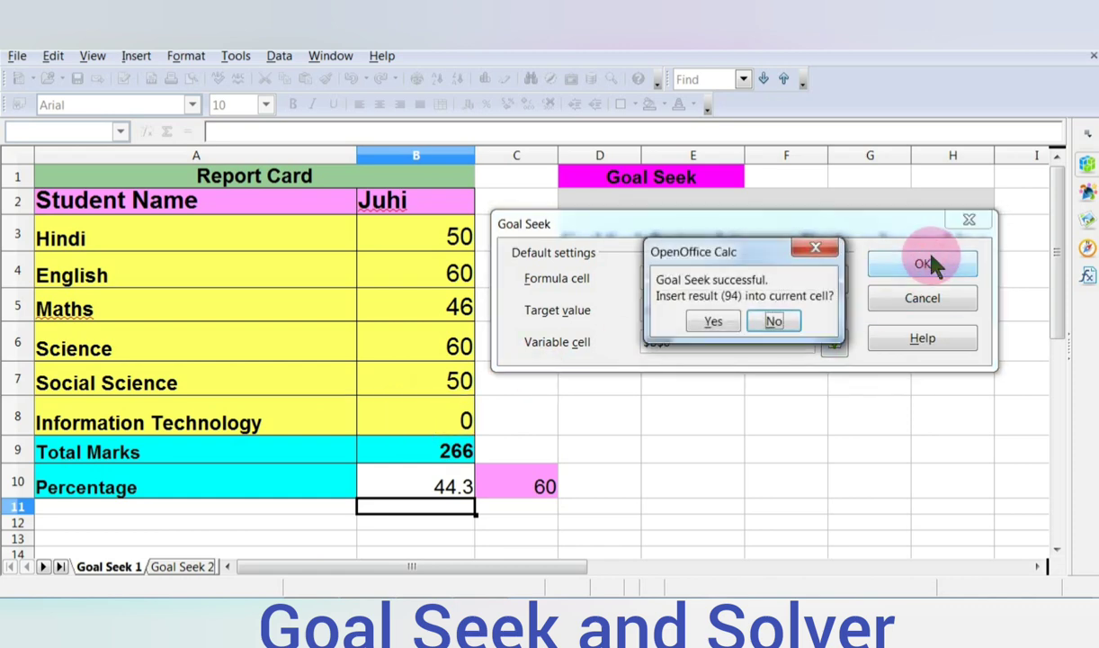
click(719, 324)
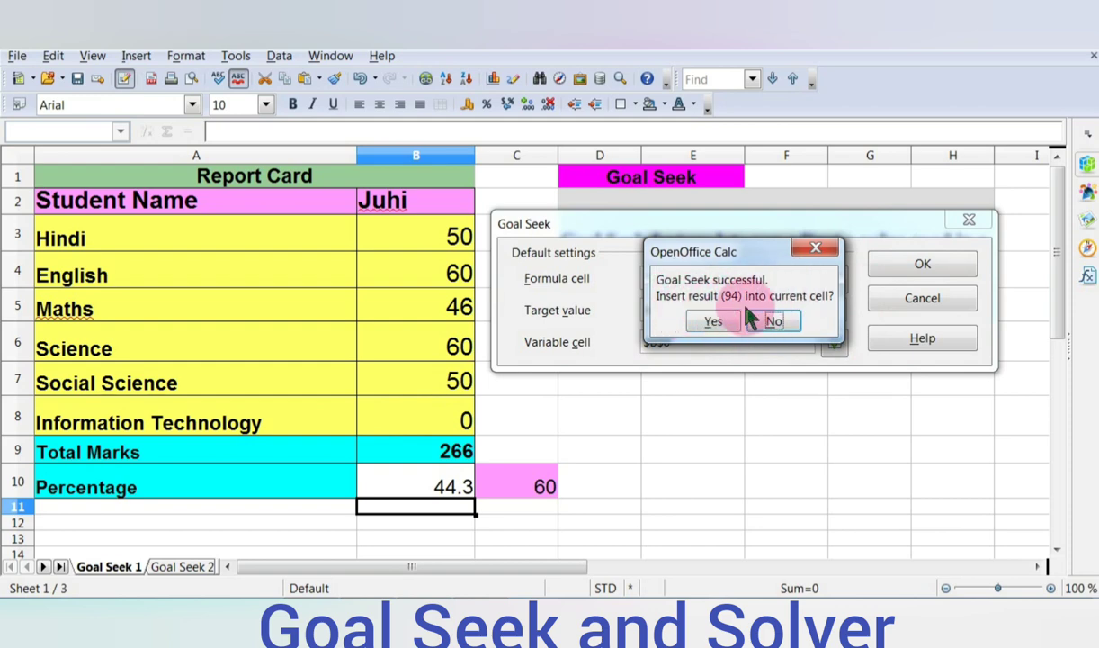
Insert the Goal Seek result 94 for Information Technology, then switch to the Goal Seek 2 sheet
click(719, 322)
click(507, 484)
text(55)
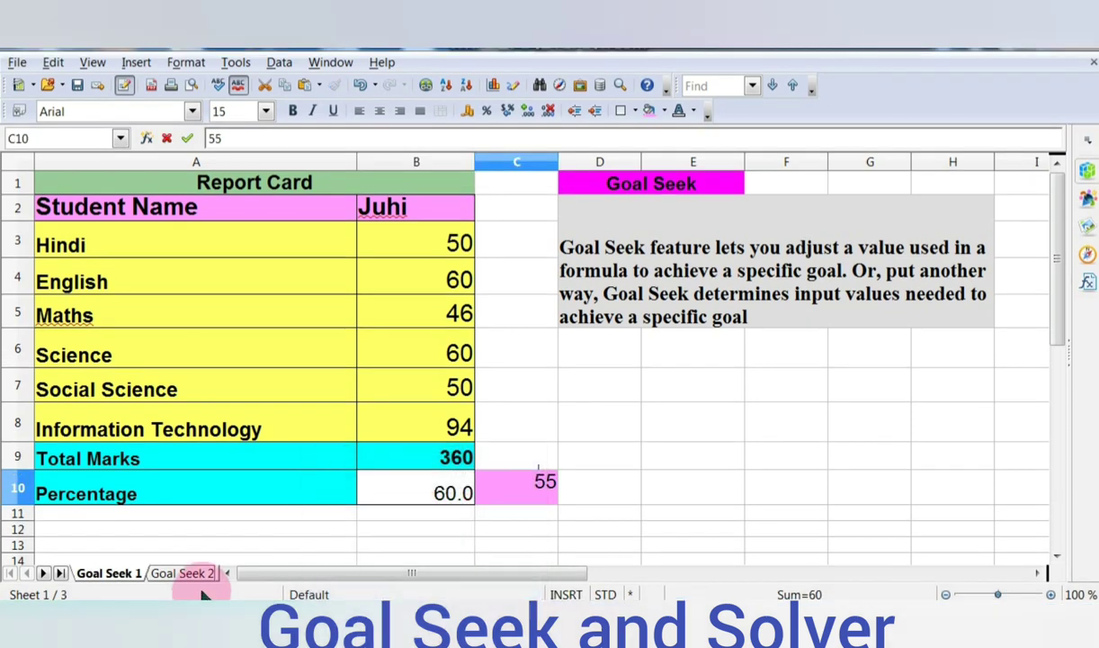
click(183, 569)
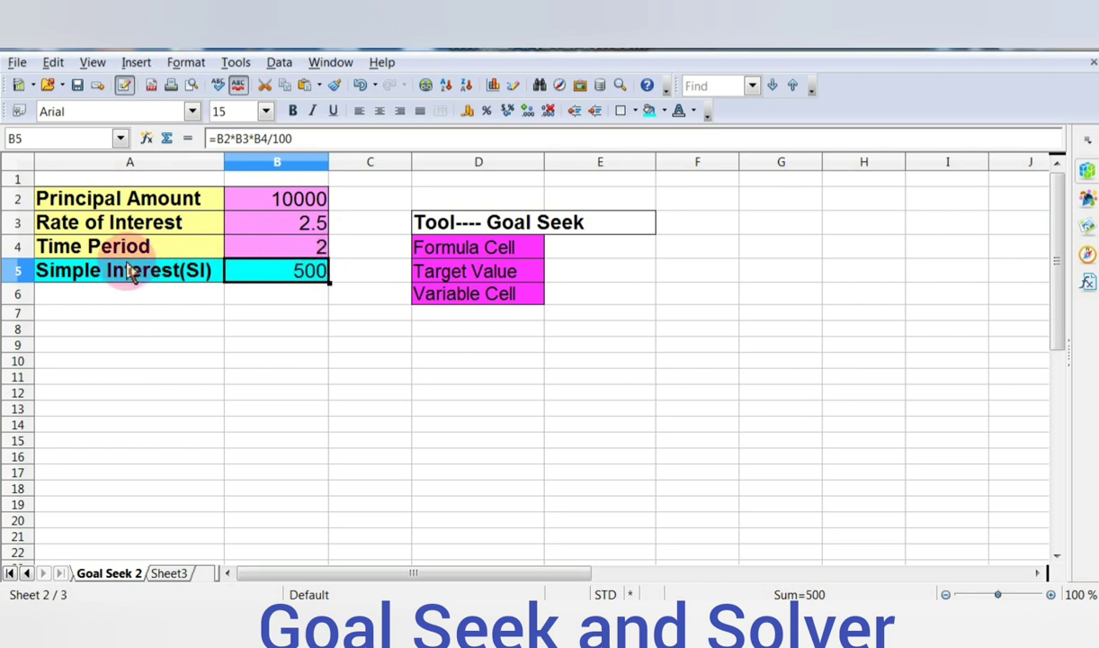
Review the simple interest formula in B5 without changing it
double_click(260, 272)
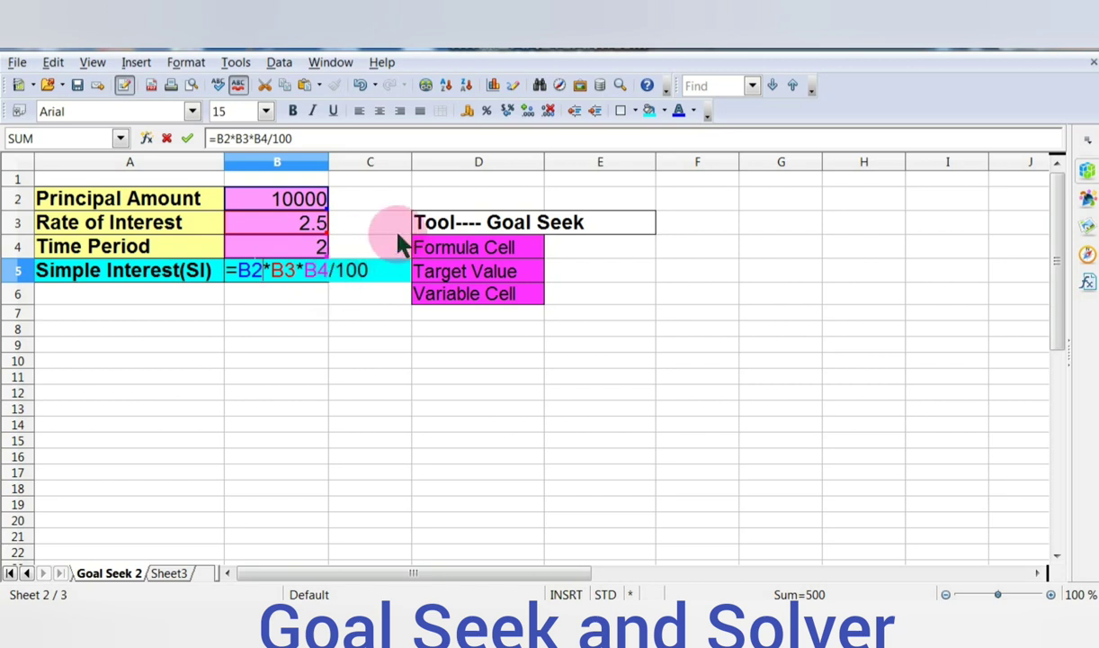
click(373, 270)
key(Return)
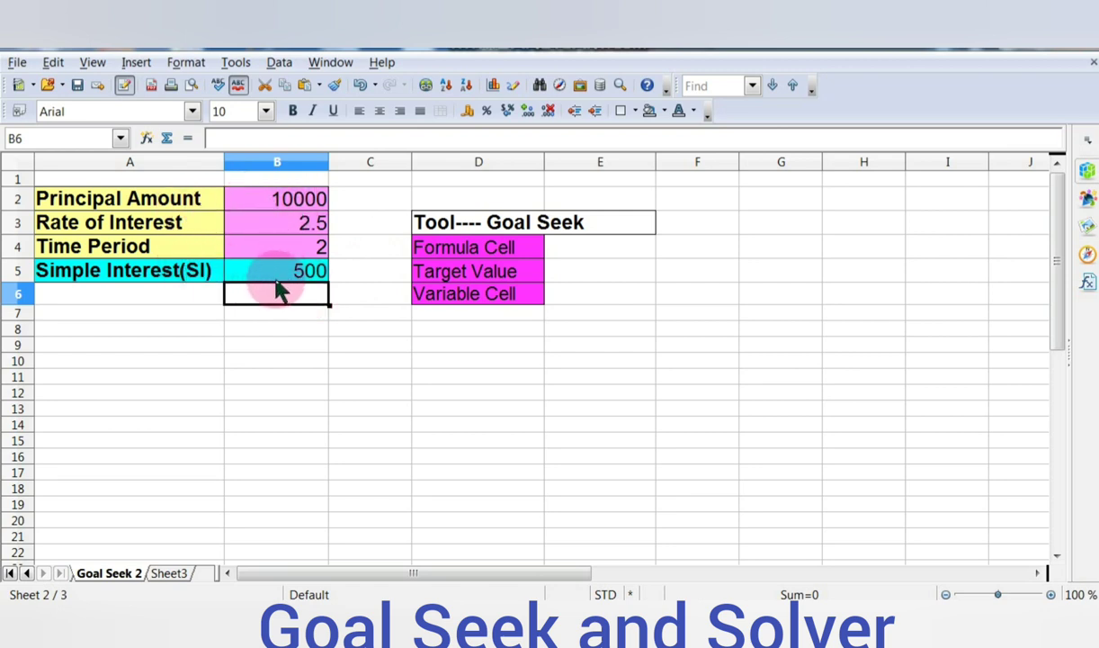
Enter the target interest 600 in C5
click(360, 279)
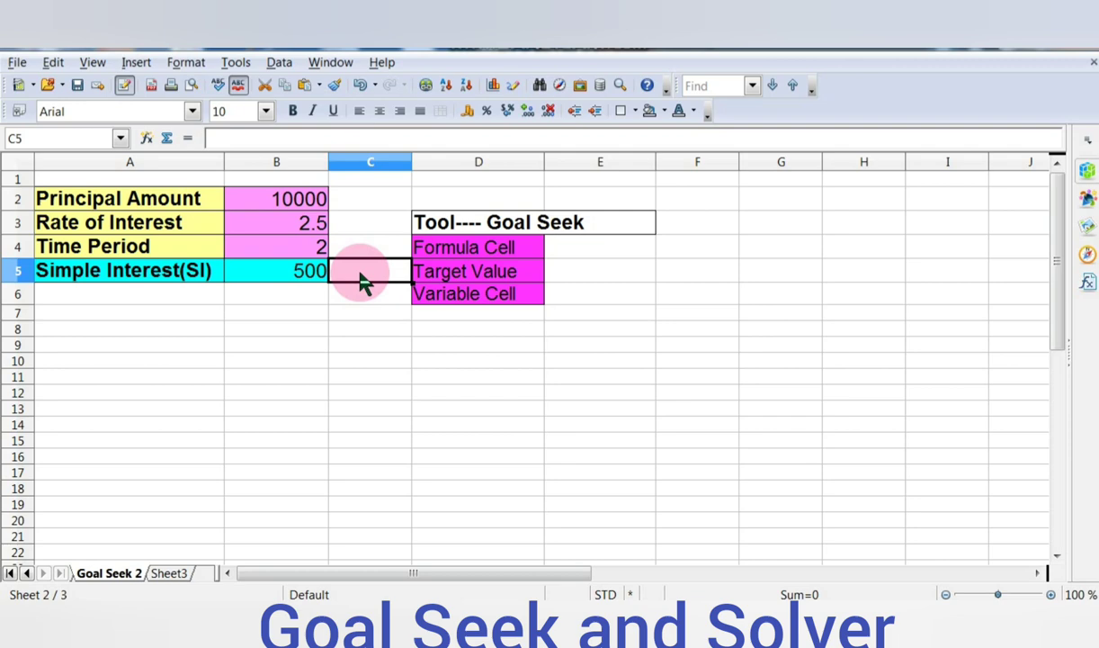
text(69)
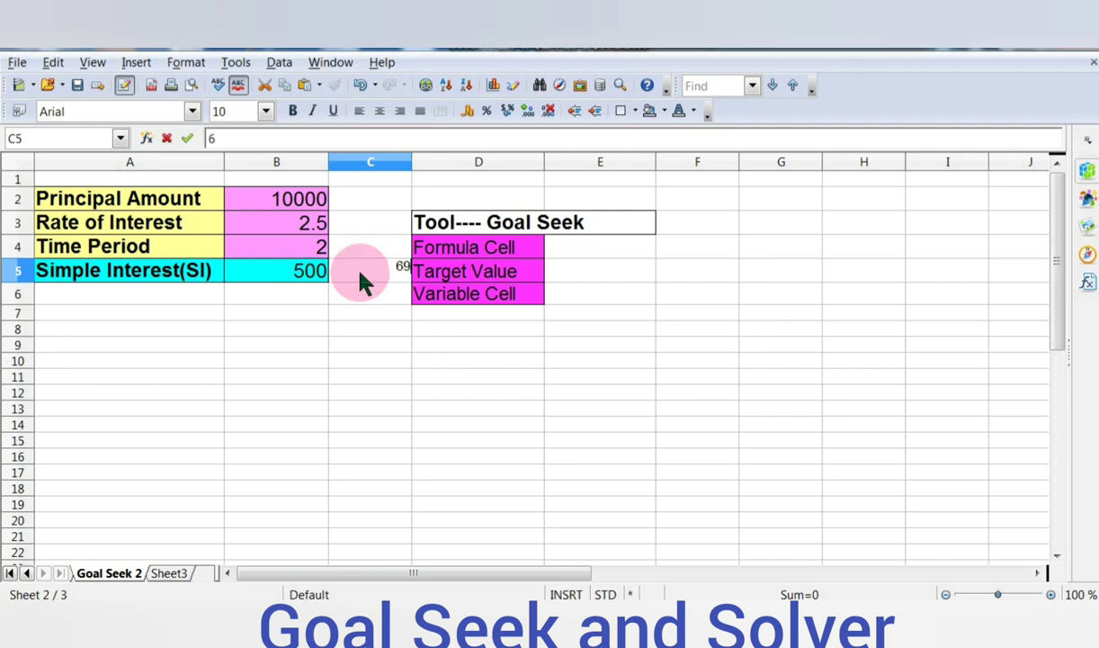
text(0)
key(BackSpace)
key(BackSpace)
text(00)
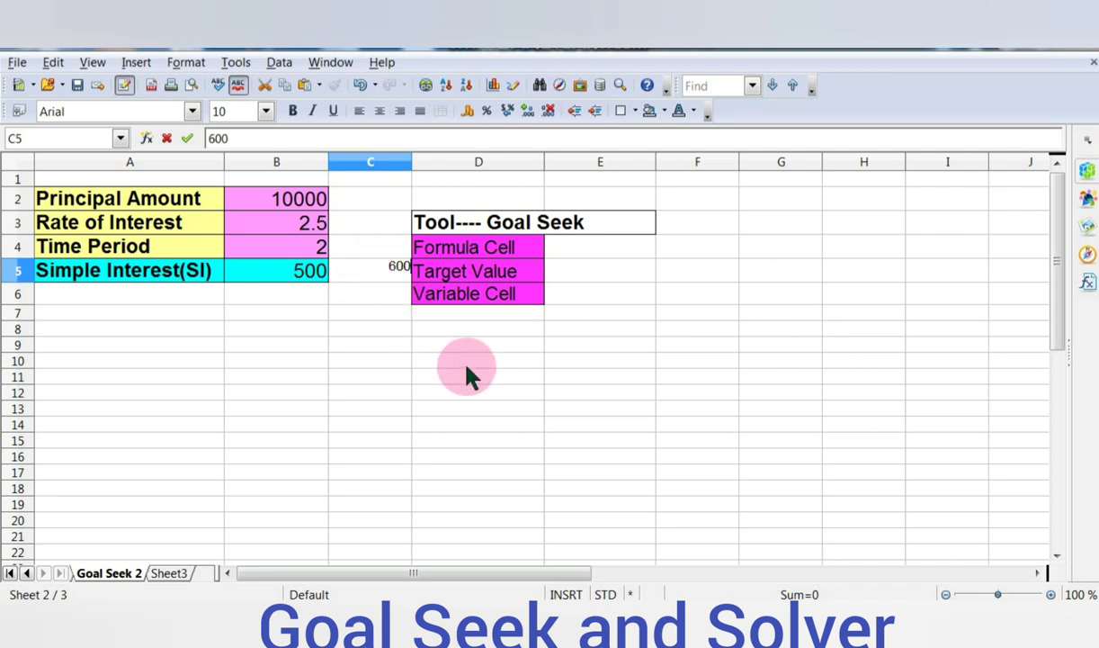
click(466, 362)
Set the font size of the 600 in C5 to 14 point
click(371, 261)
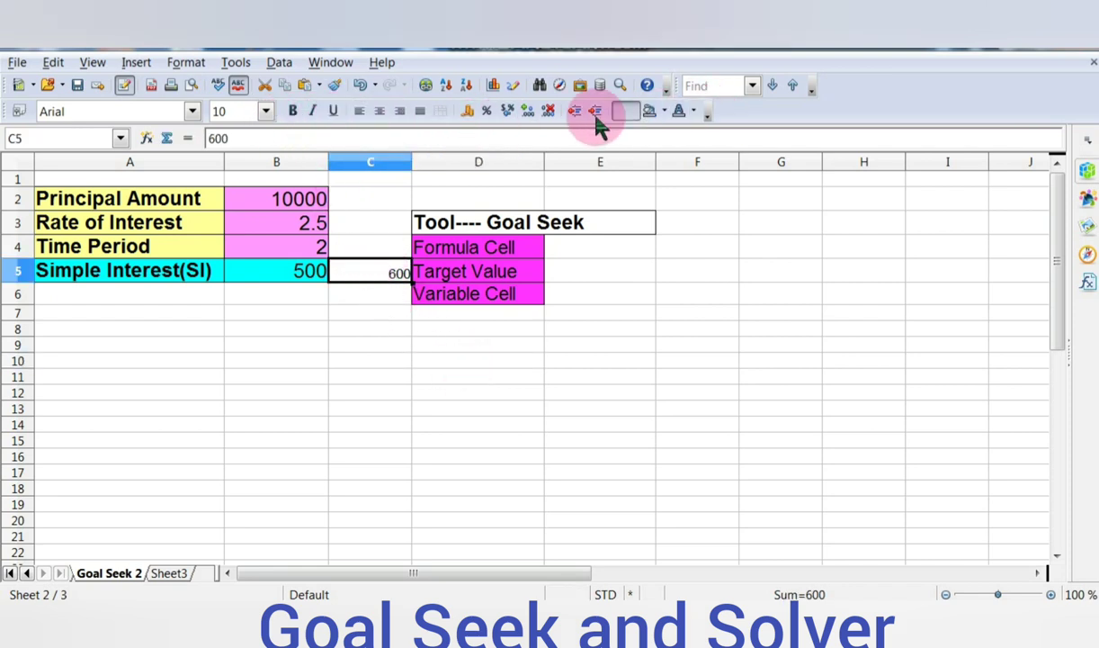
click(265, 110)
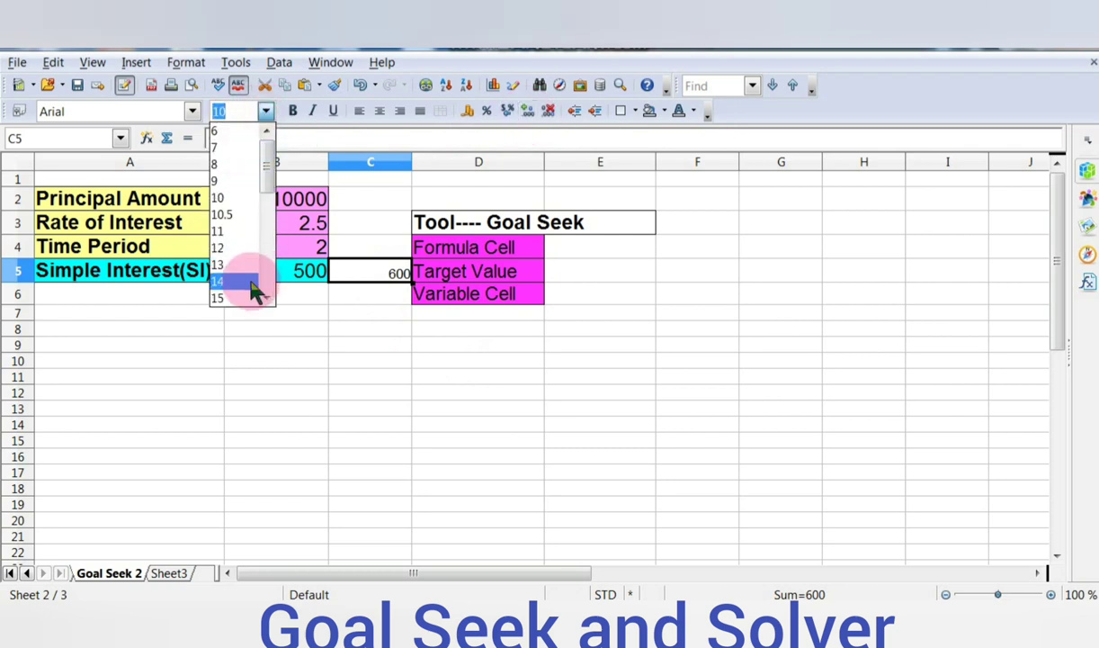
click(251, 283)
click(442, 409)
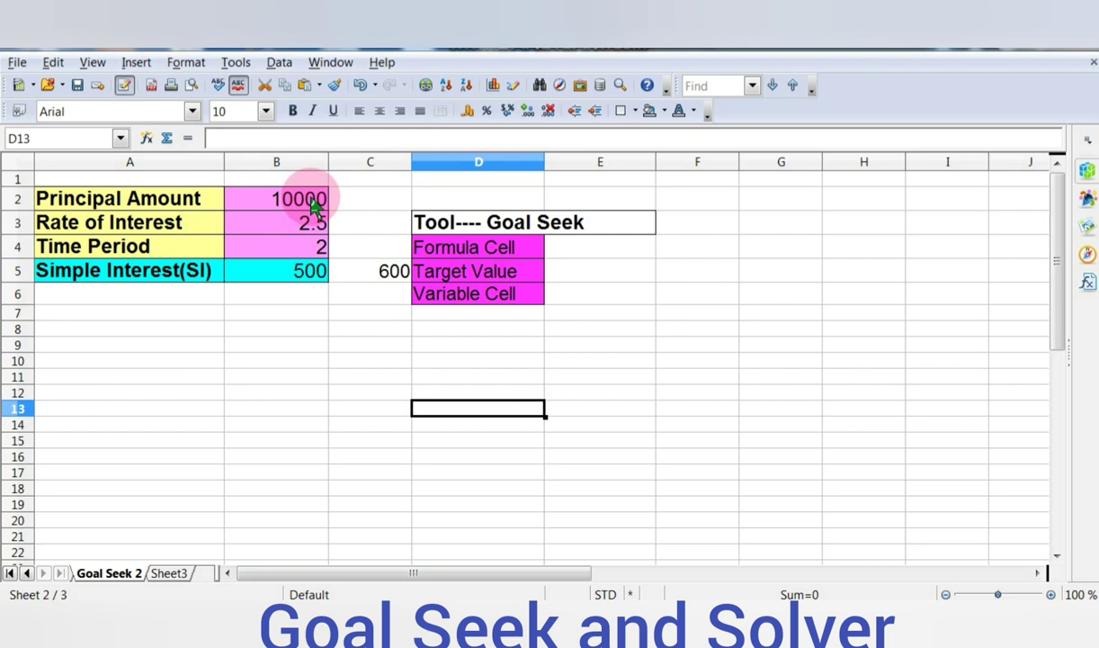
Goal Seek B5 to 600 by varying principal B2, inserting the 12000 result
click(237, 65)
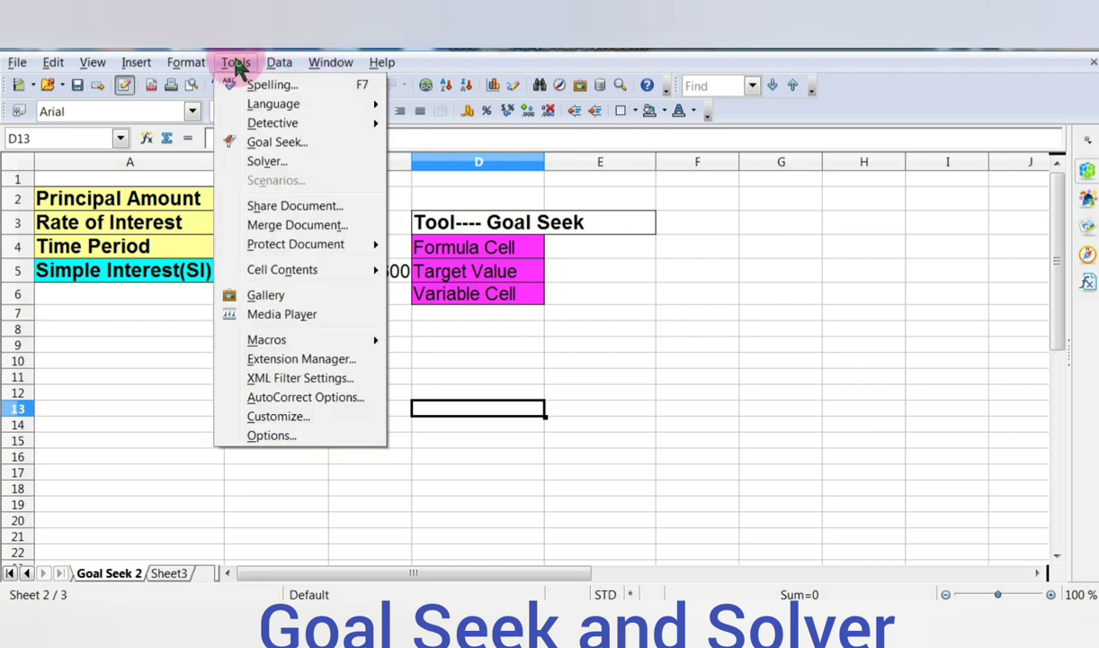
click(261, 140)
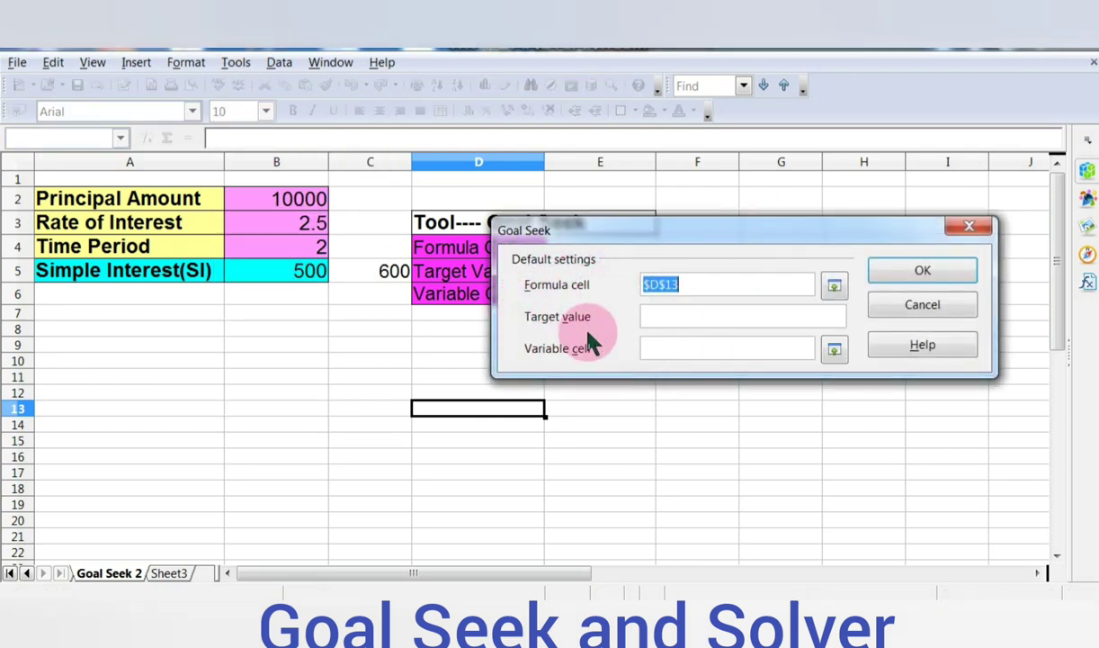
click(314, 282)
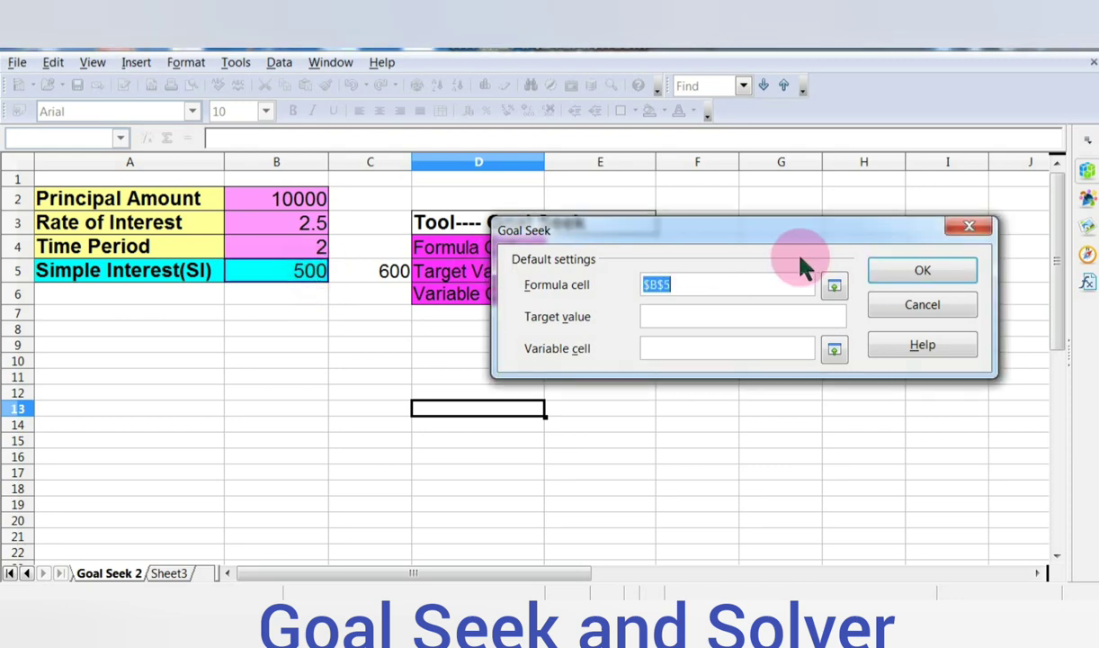
click(670, 286)
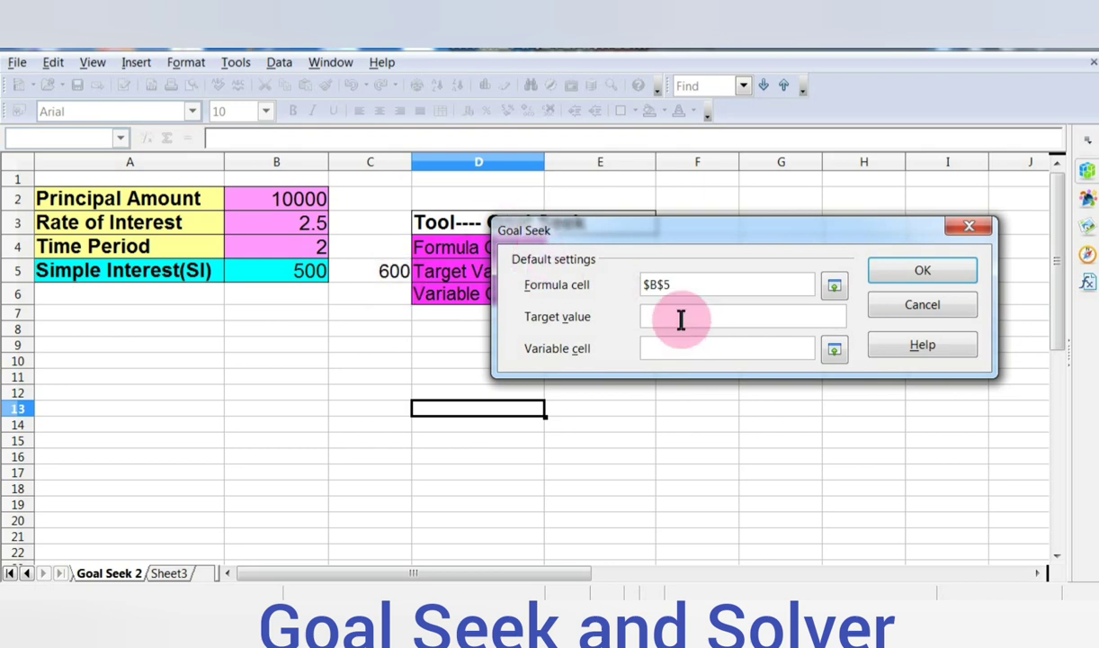
text(60)
text(0)
click(681, 344)
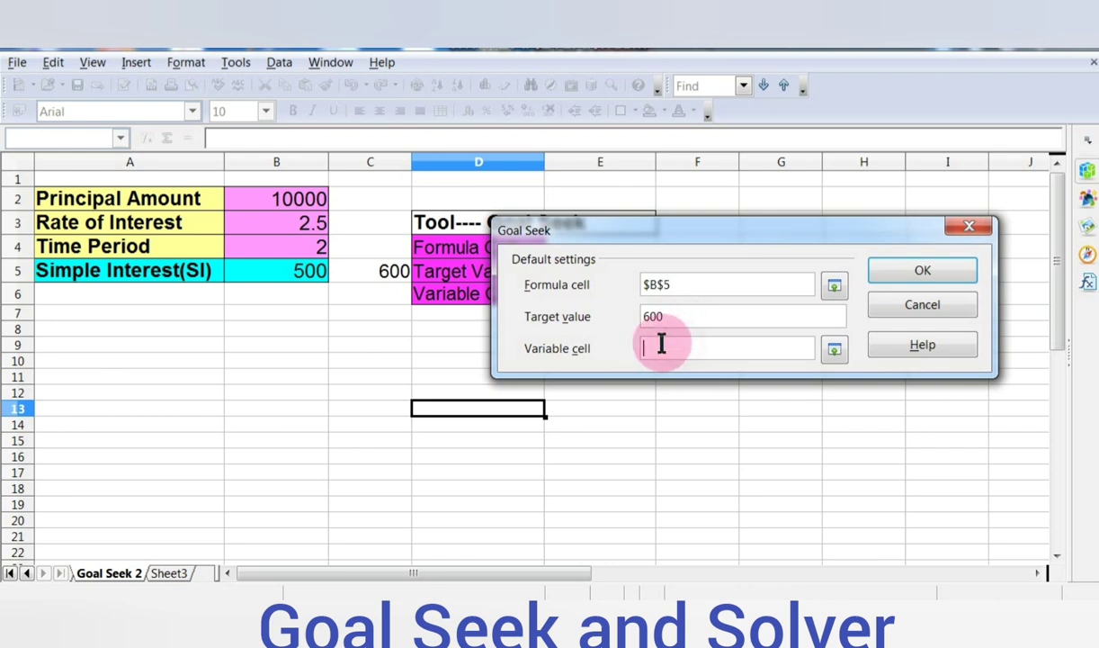
click(288, 194)
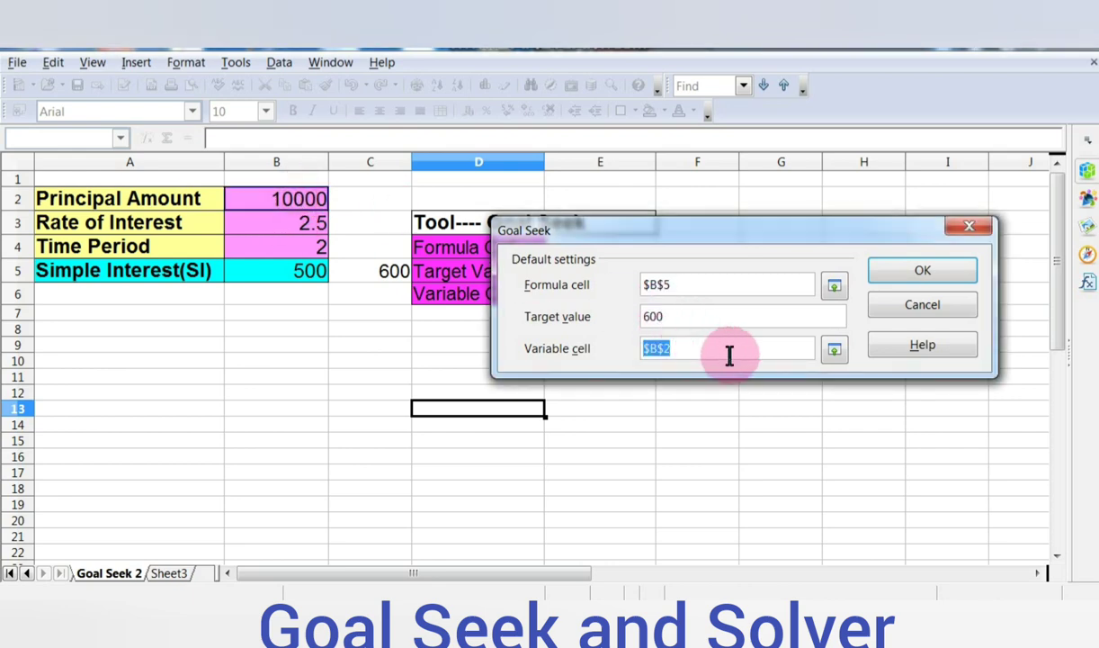
click(959, 270)
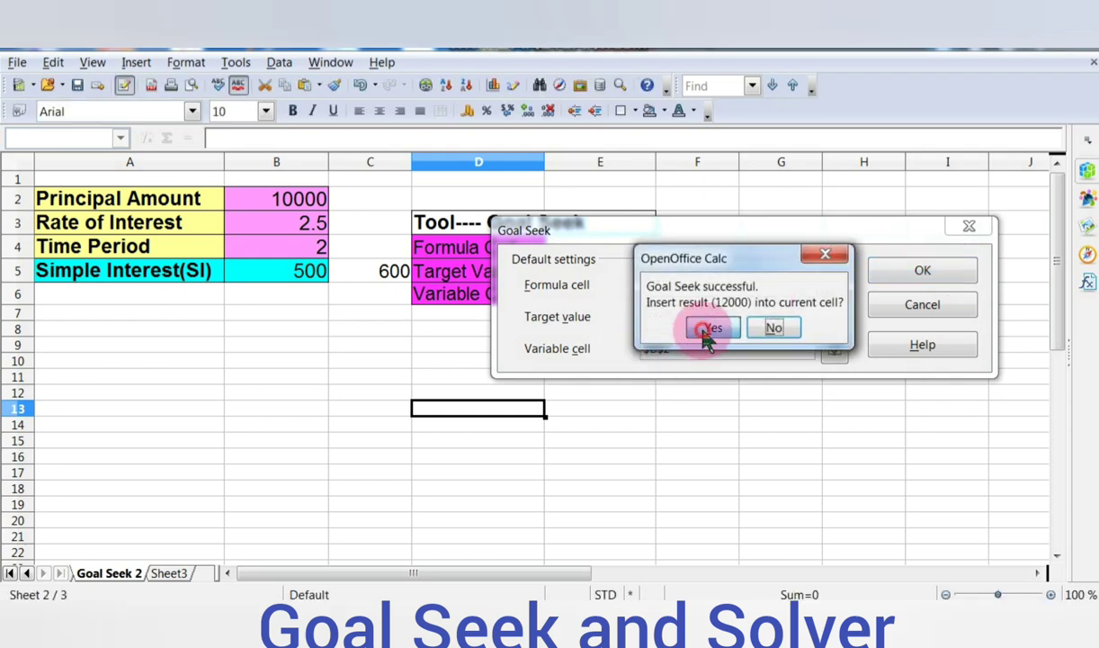
click(710, 328)
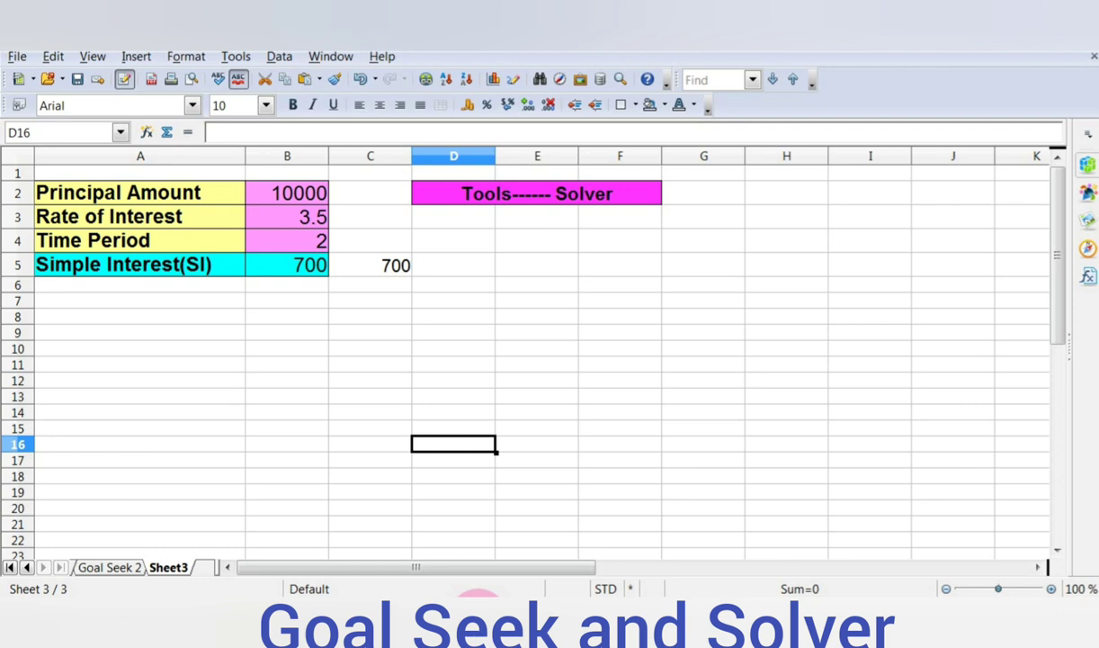
click(241, 56)
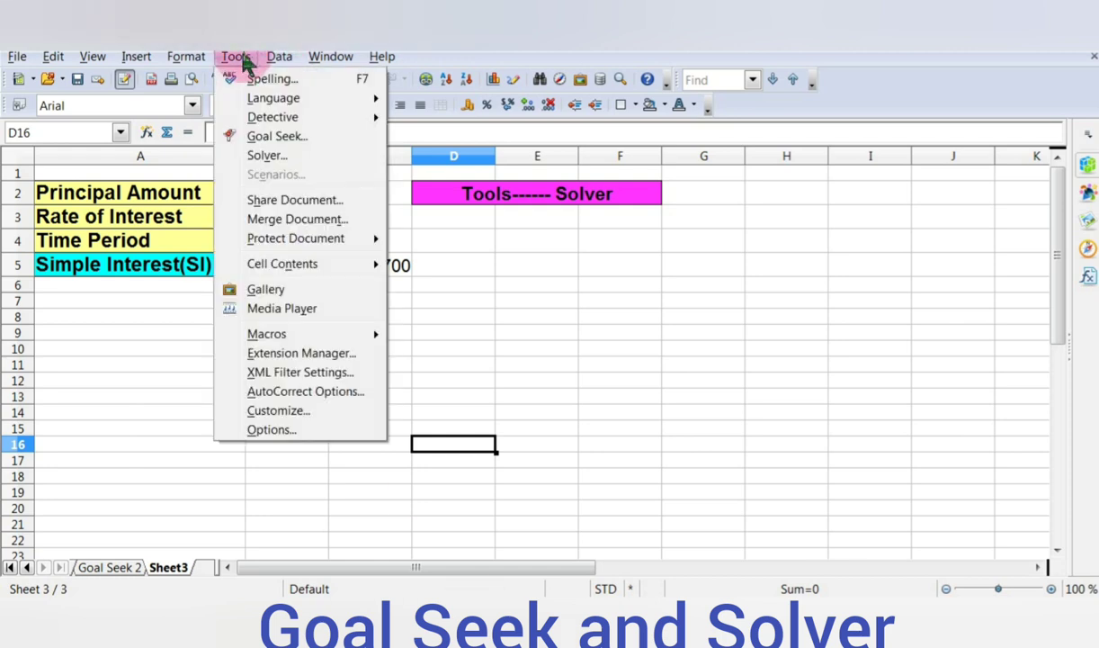
click(274, 137)
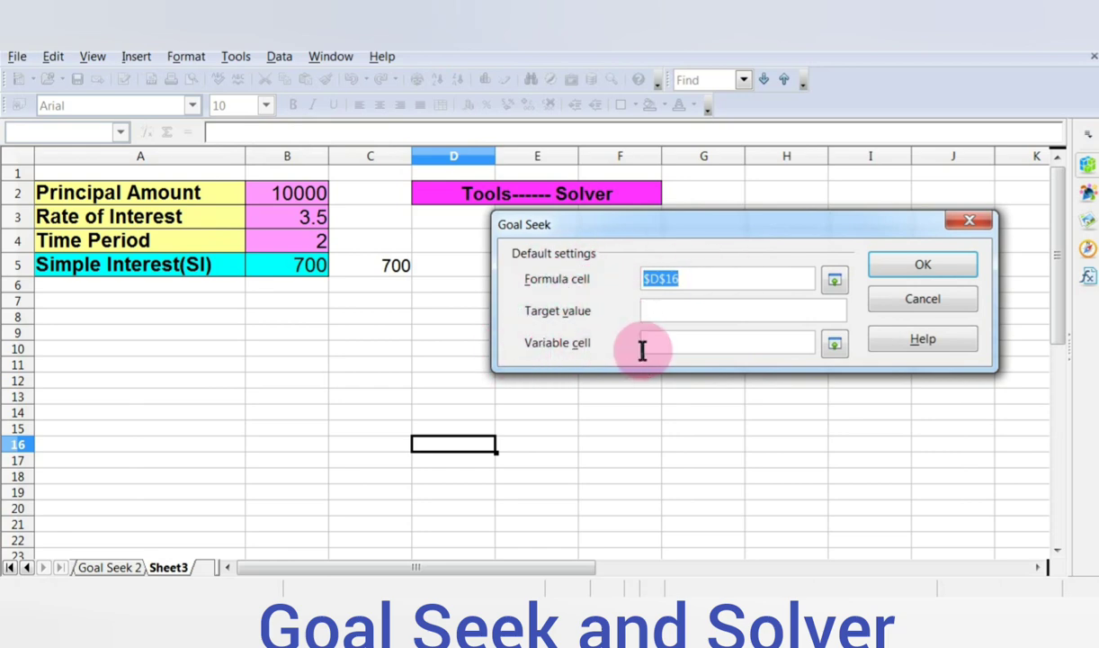
click(926, 302)
click(238, 56)
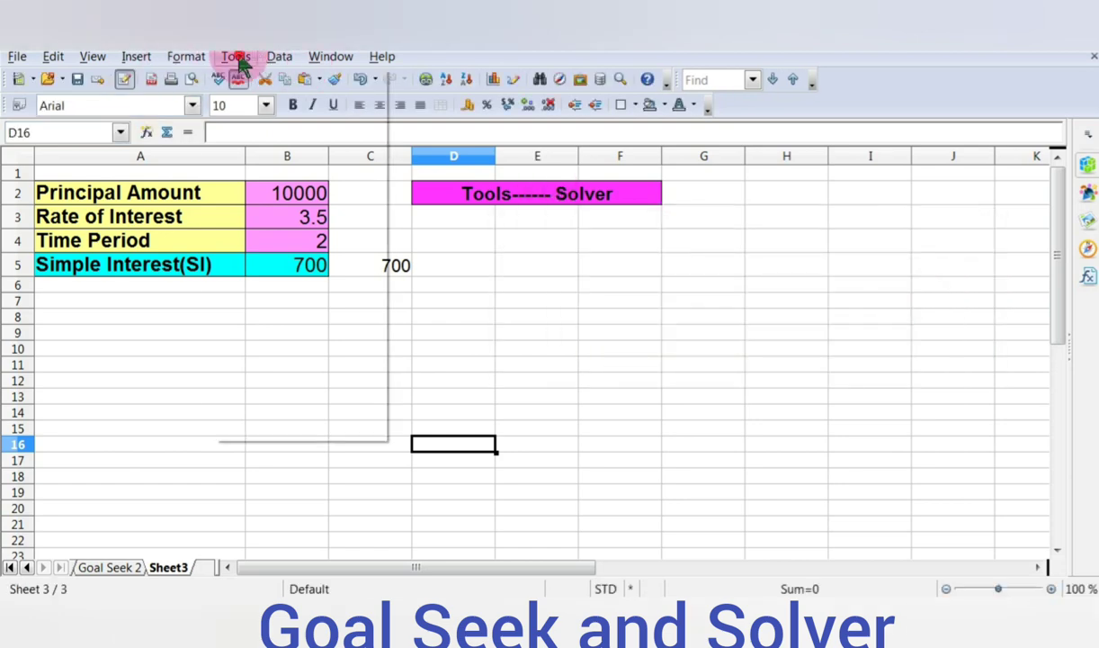
click(288, 155)
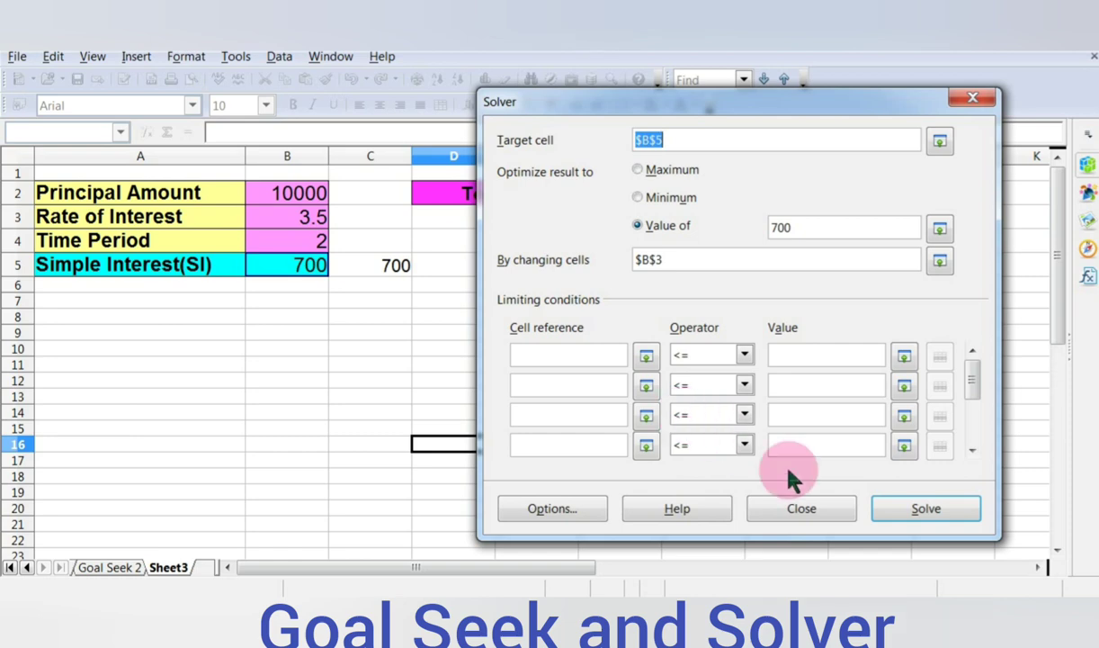
click(836, 516)
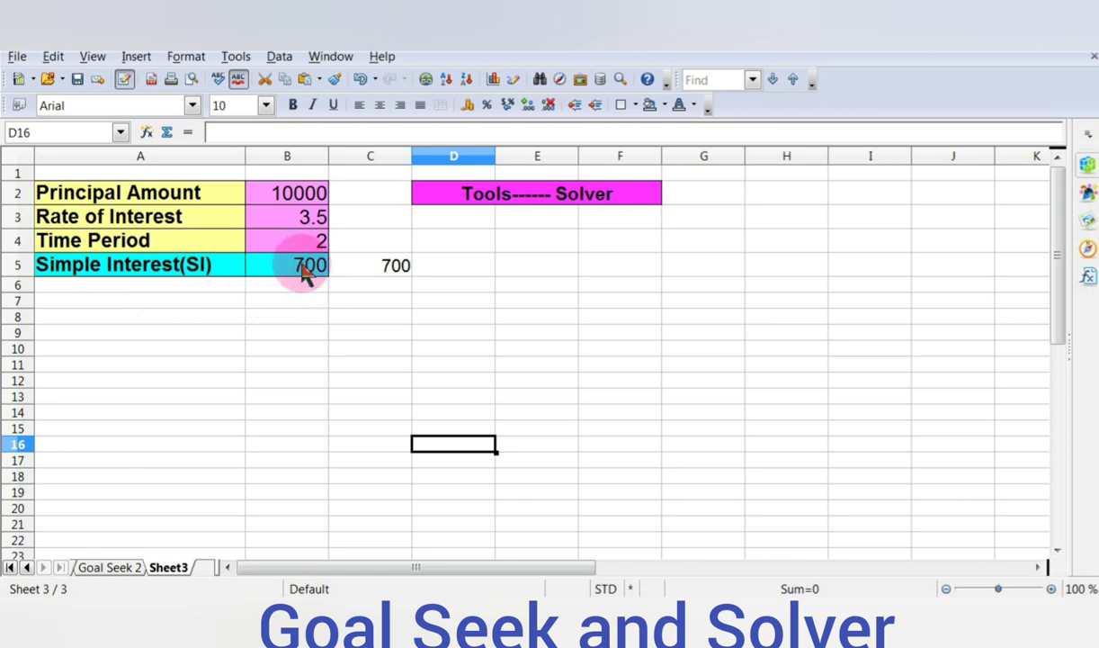
Enter 800 in C5 and use Solver on rate B3 for 800 interest, keeping rate 4
click(406, 268)
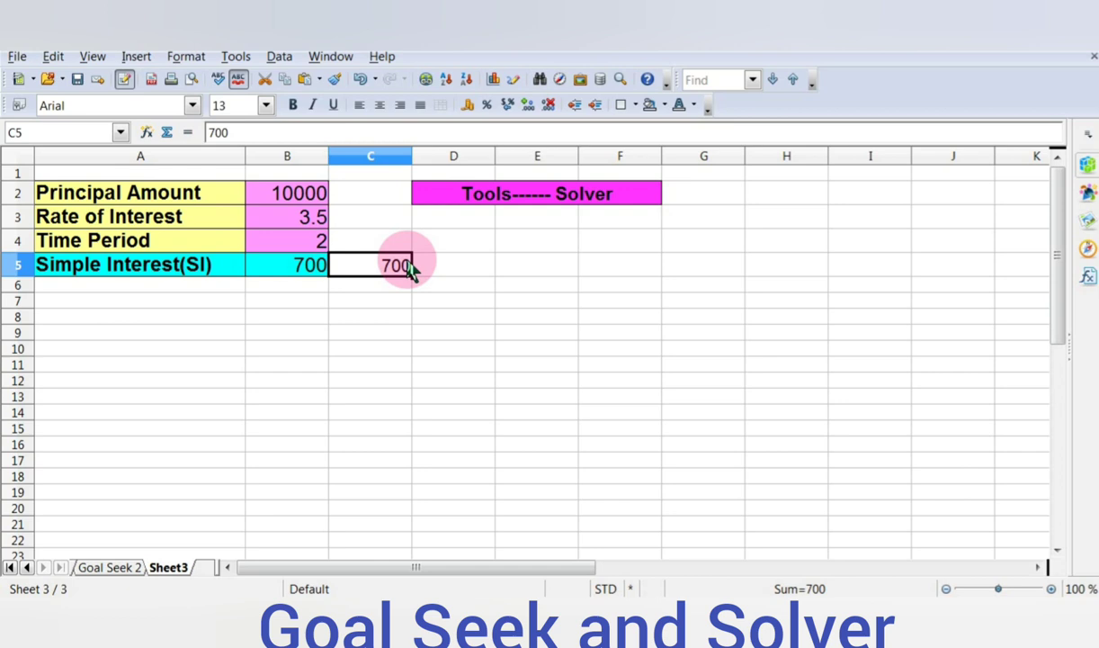
text(8)
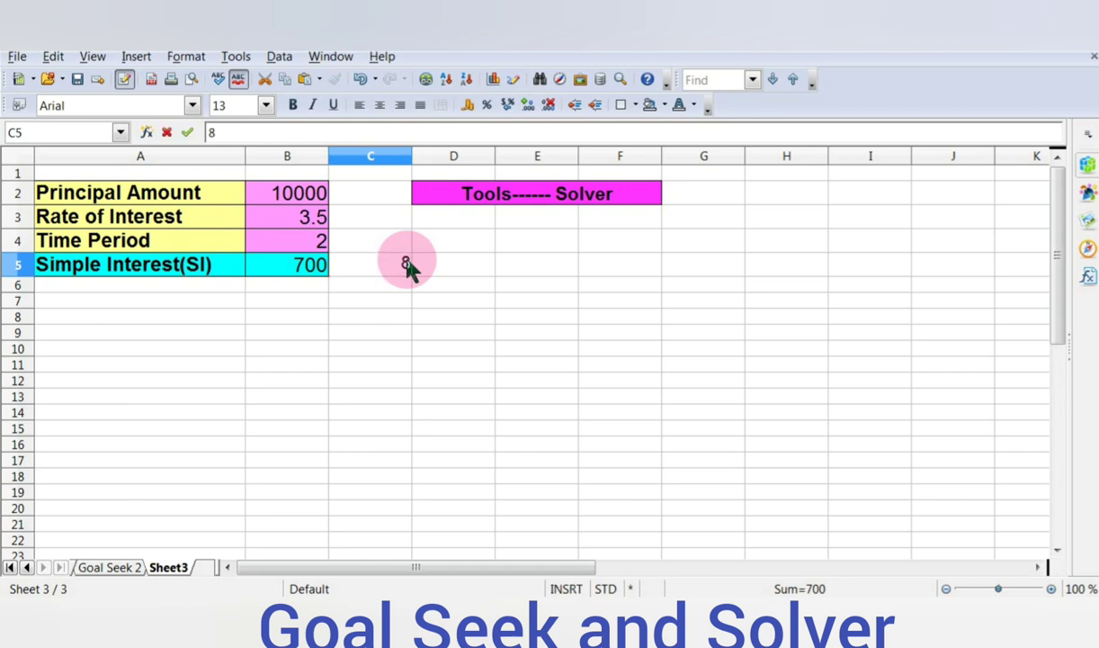
text(0)
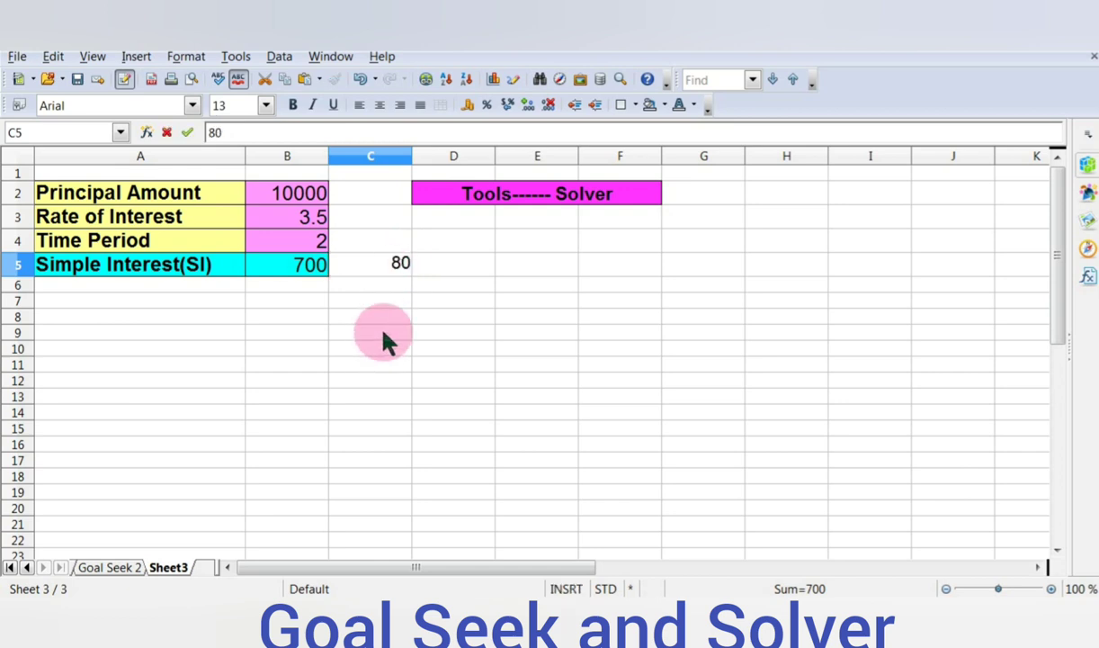
text(0)
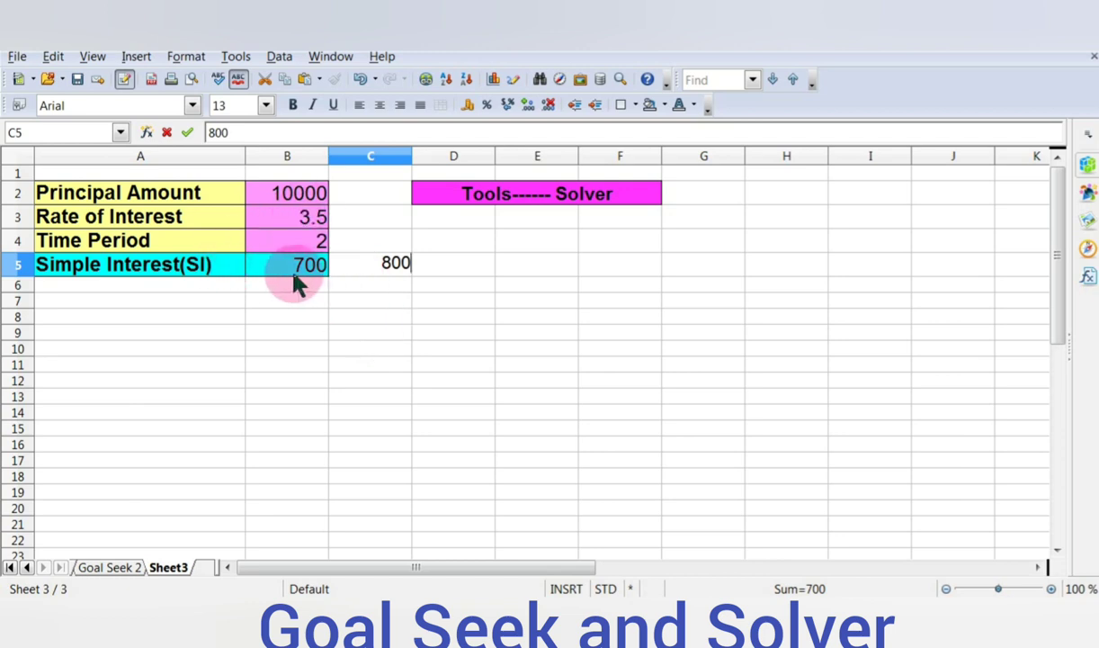
click(236, 56)
click(305, 155)
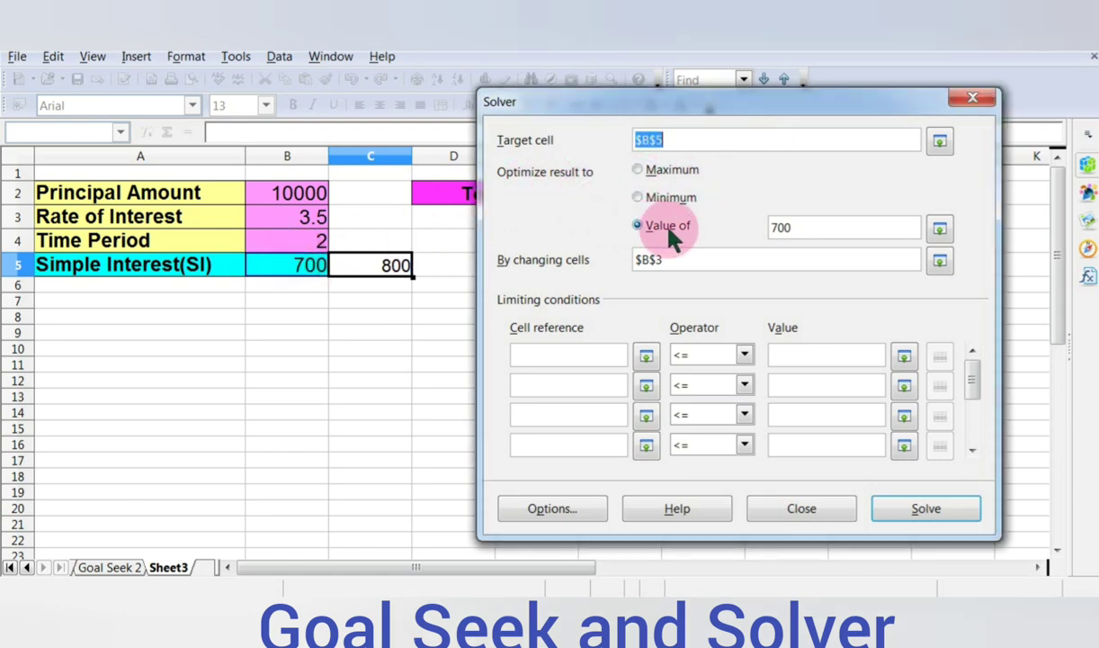
double_click(799, 232)
key(BackSpace)
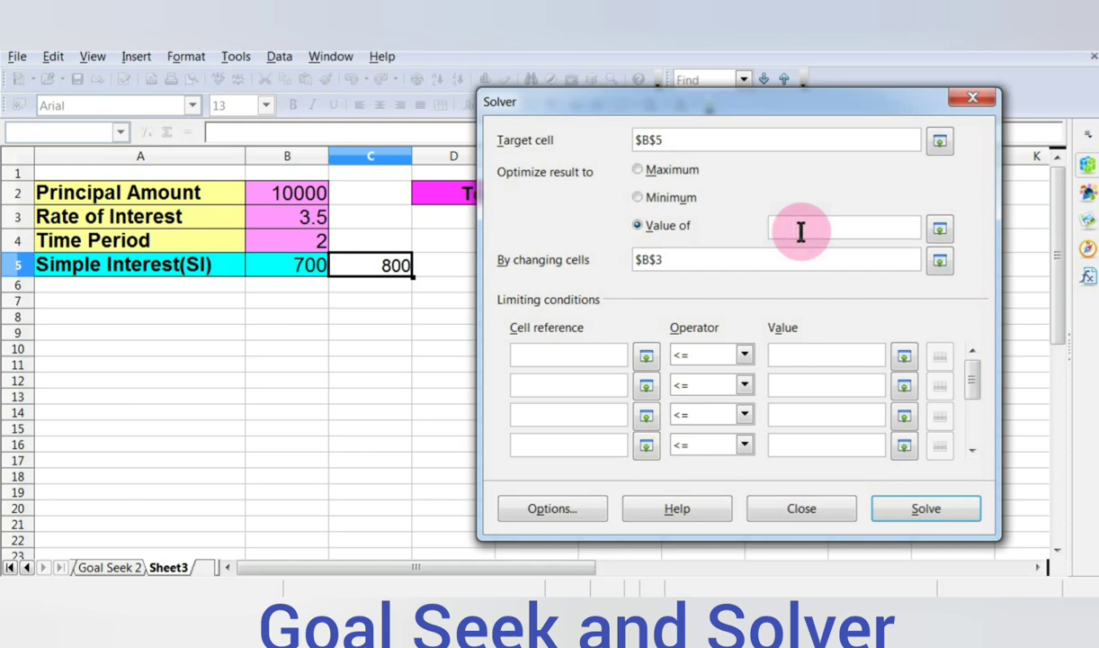
text(800)
double_click(688, 258)
key(BackSpace)
key(BackSpace)
key(BackSpace)
key(BackSpace)
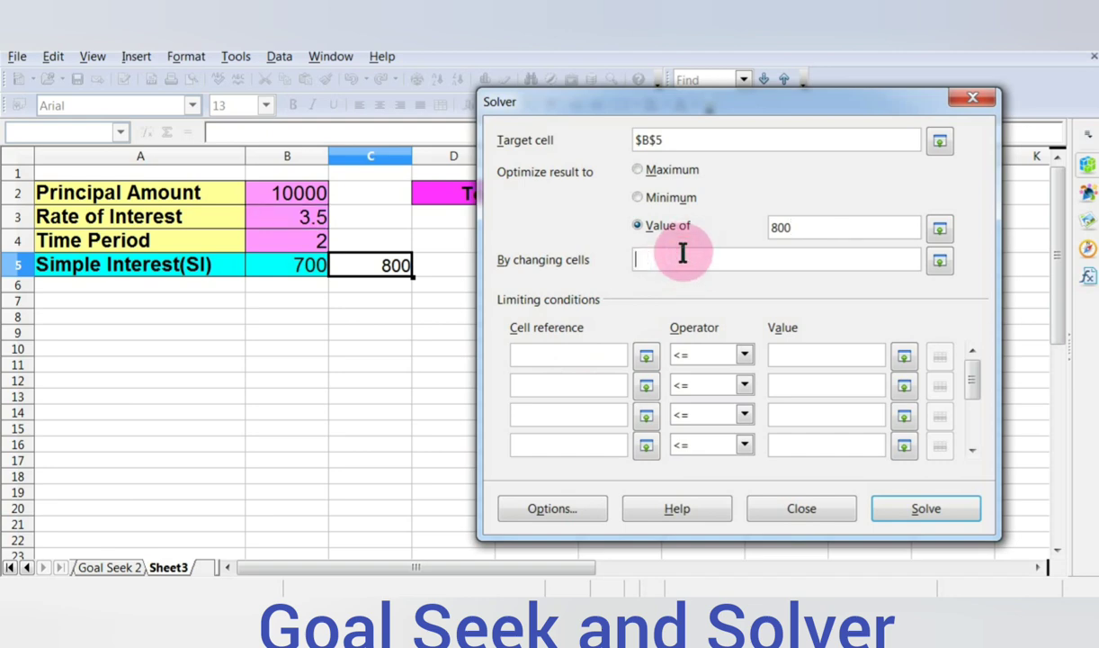
click(317, 221)
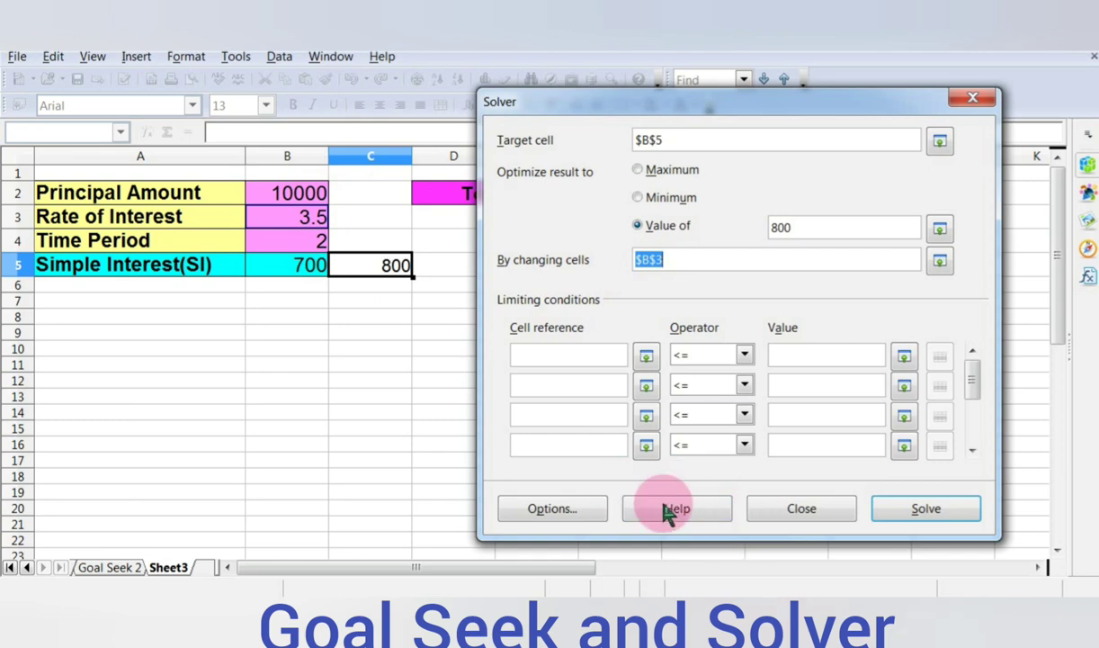
click(951, 505)
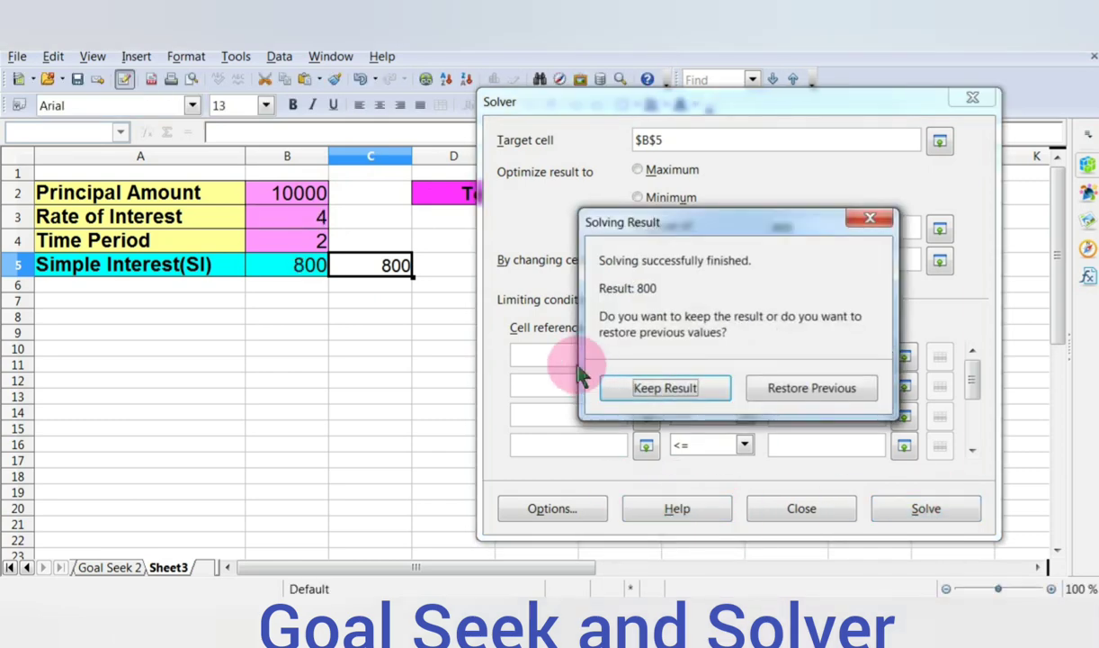
click(646, 389)
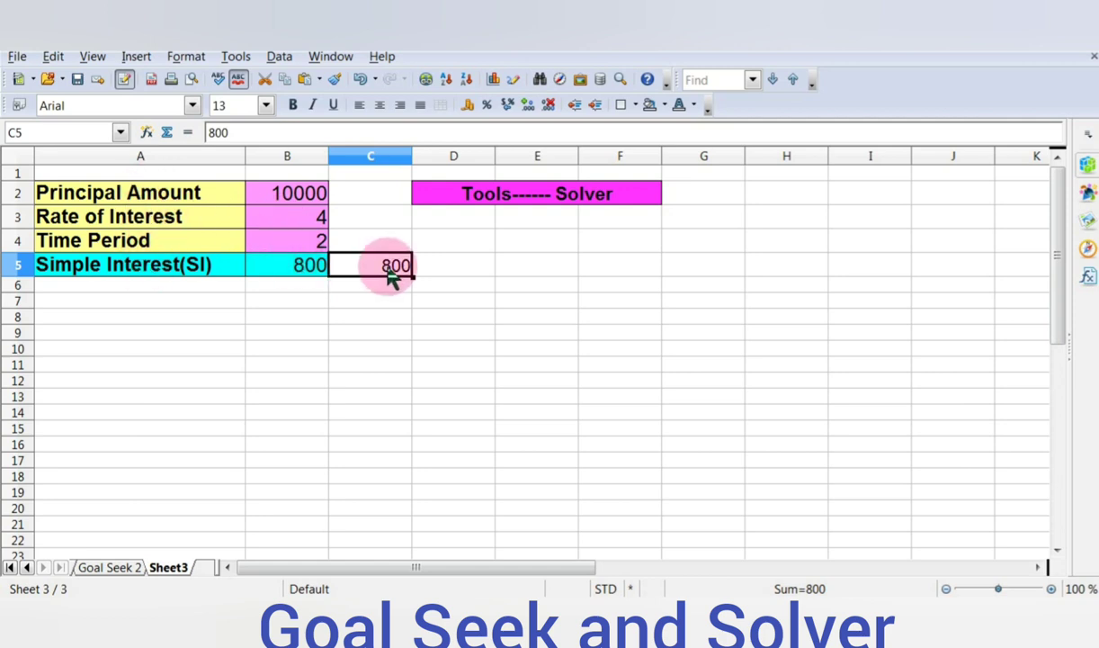
Enter 900 in C5 and use Solver on principal B2 for 900 interest, keeping 11250
text(9)
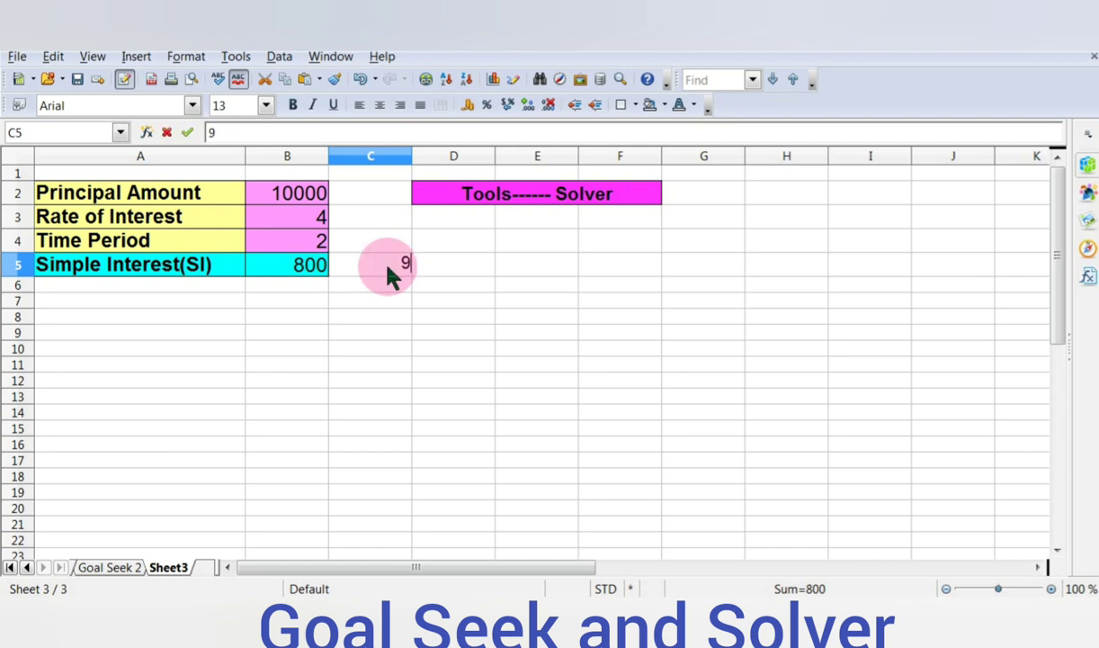
text(00)
click(407, 322)
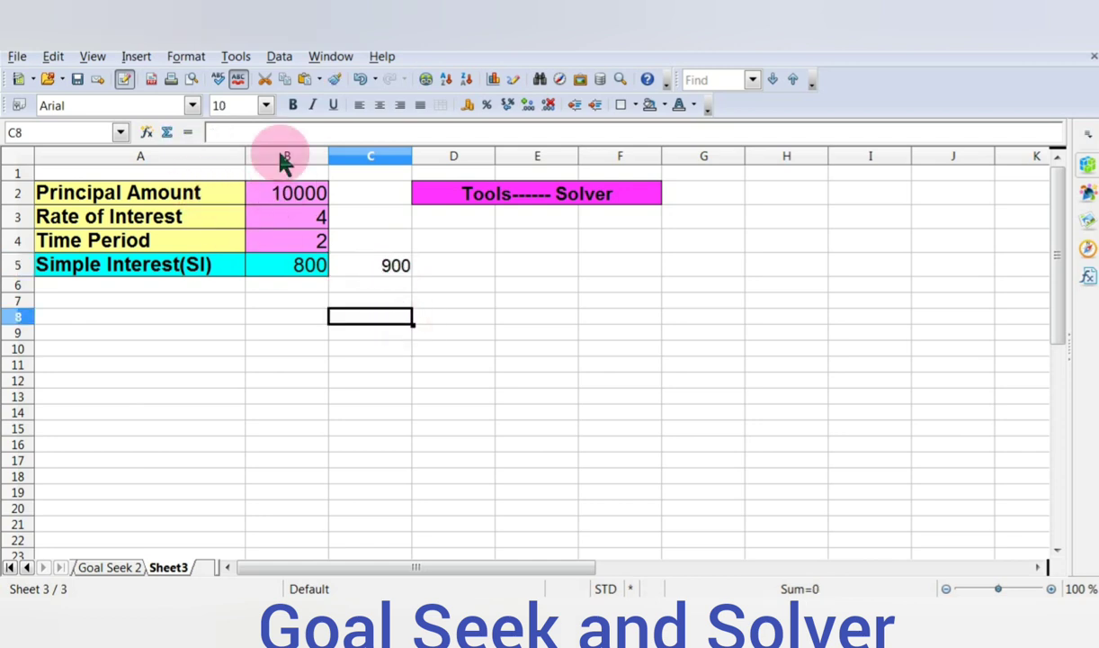
click(246, 59)
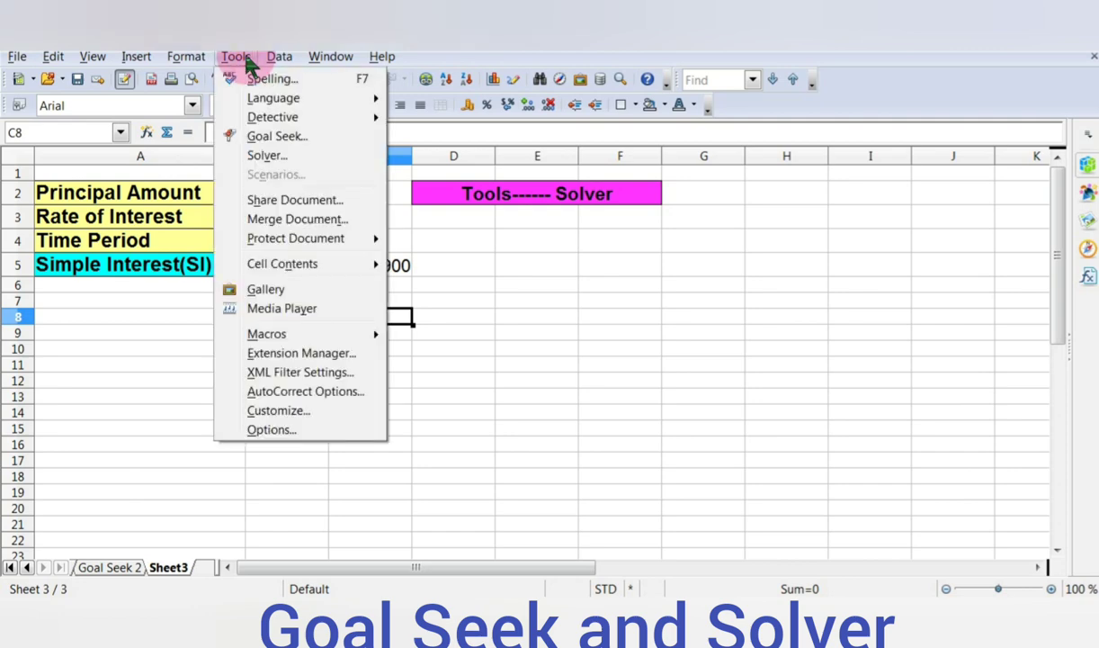
click(267, 155)
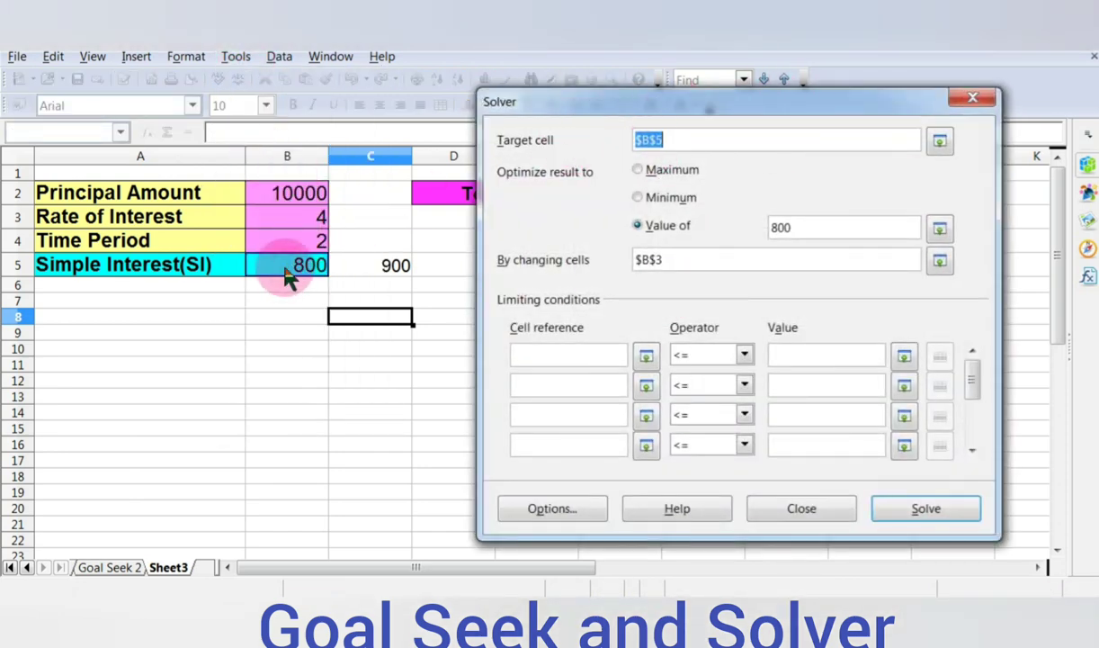
double_click(818, 228)
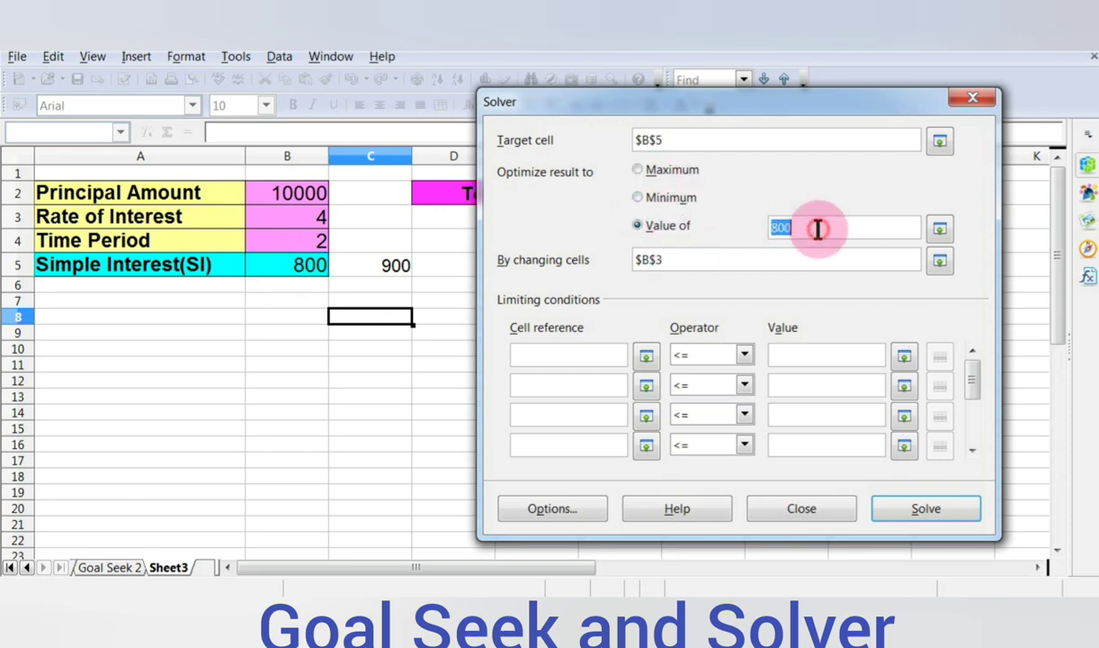
key(BackSpace)
text(900)
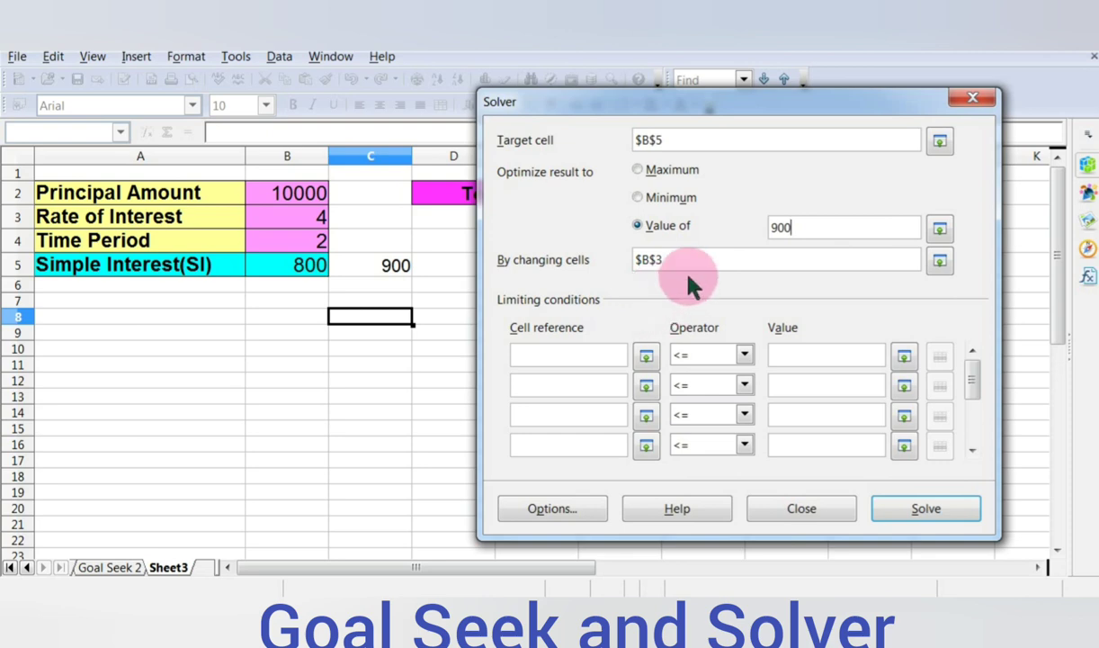
double_click(686, 266)
key(BackSpace)
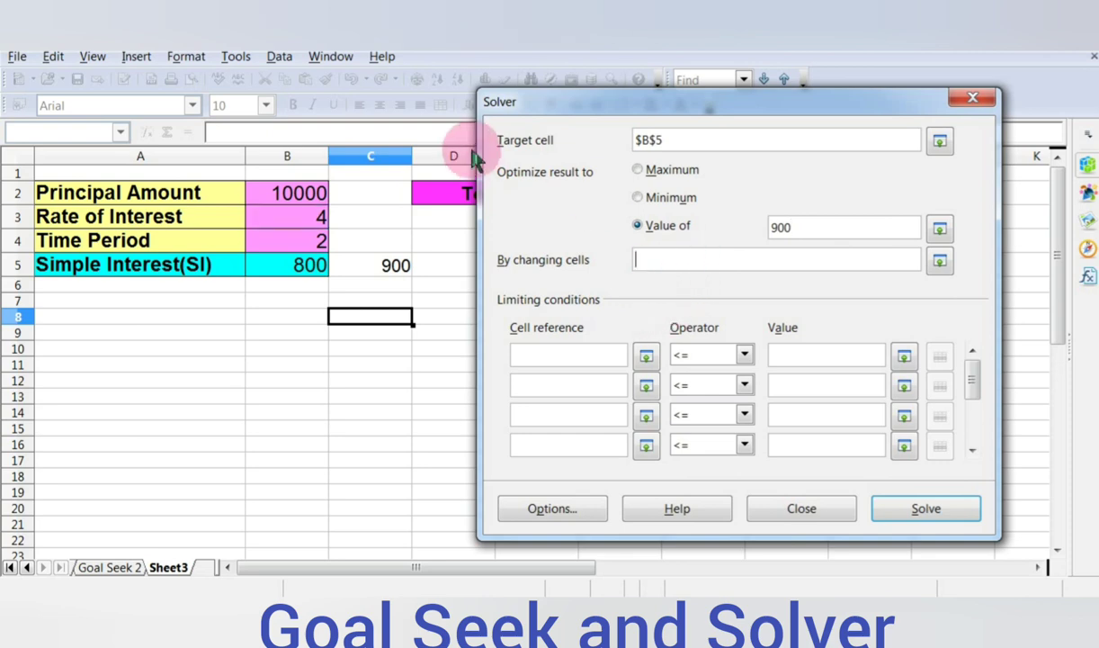
click(315, 193)
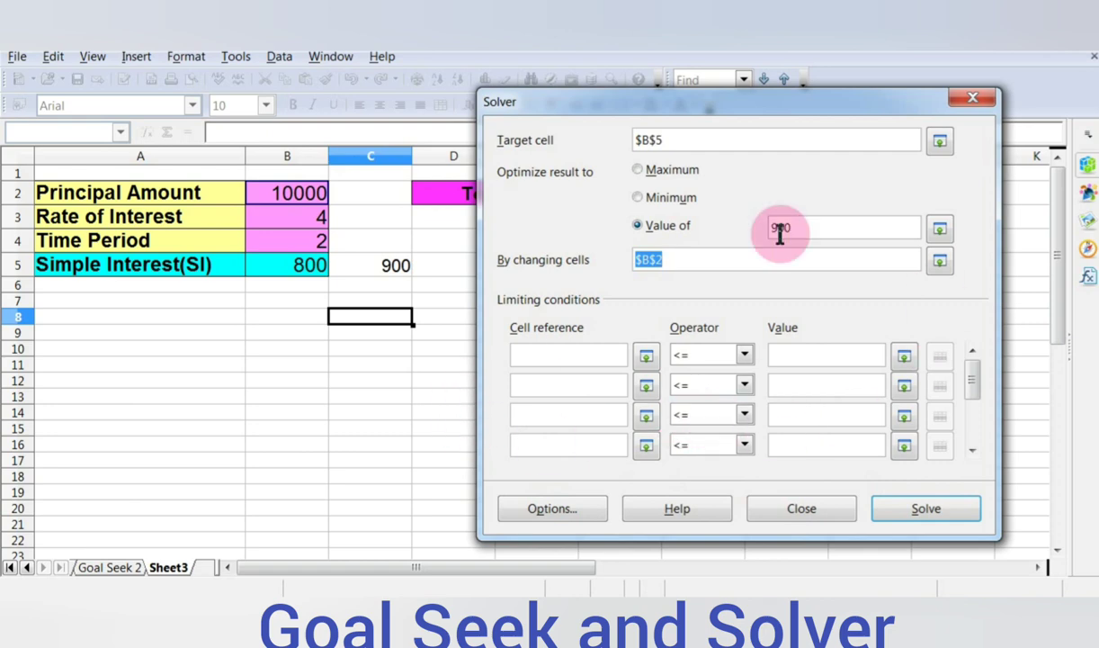
click(924, 510)
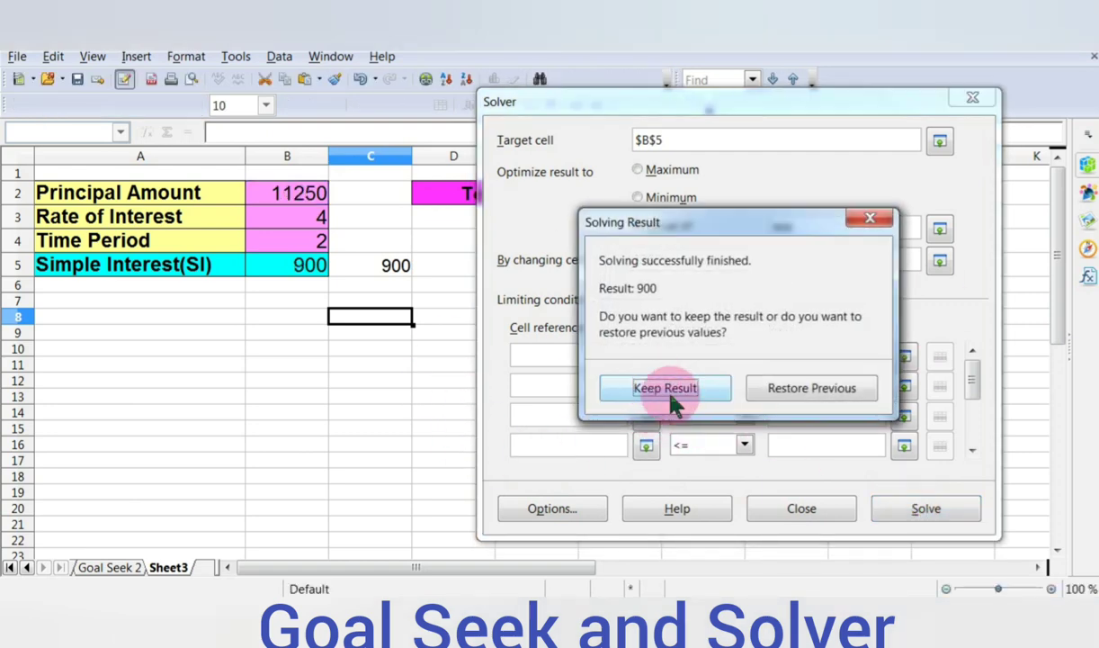
click(671, 394)
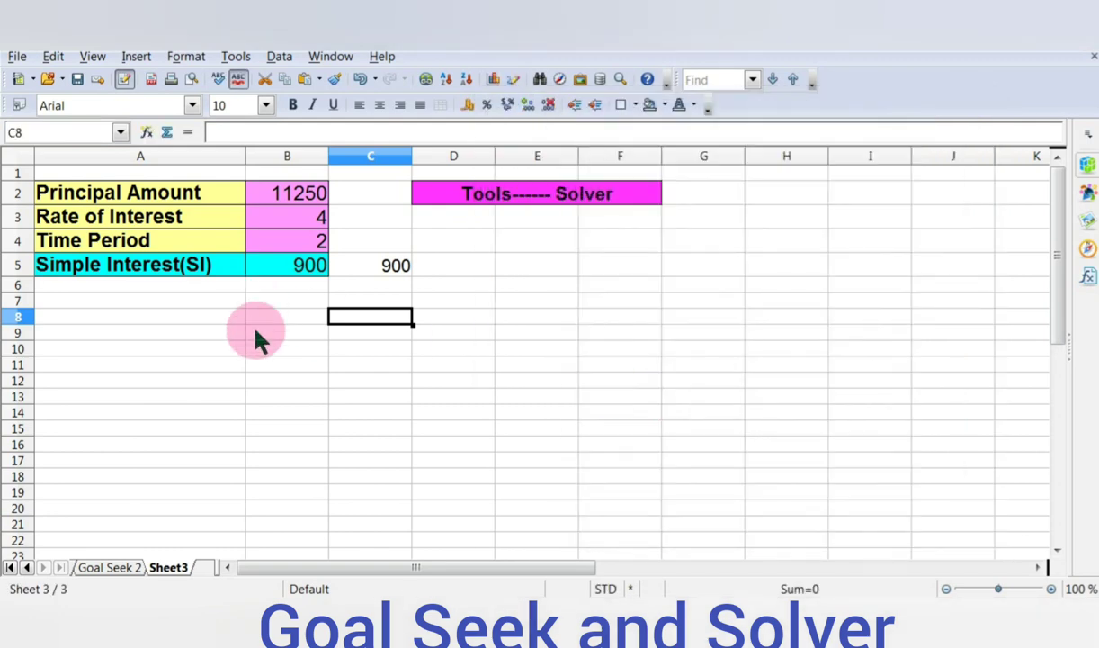